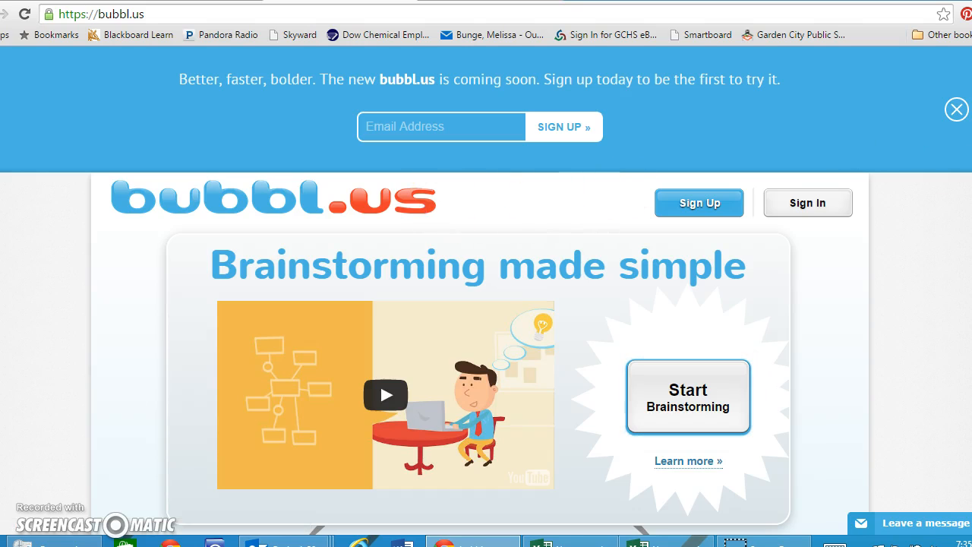
Step: Look through the bubbl.us home page, including its features, user comments and sign-up plans
scroll(487, 289, down, 1)
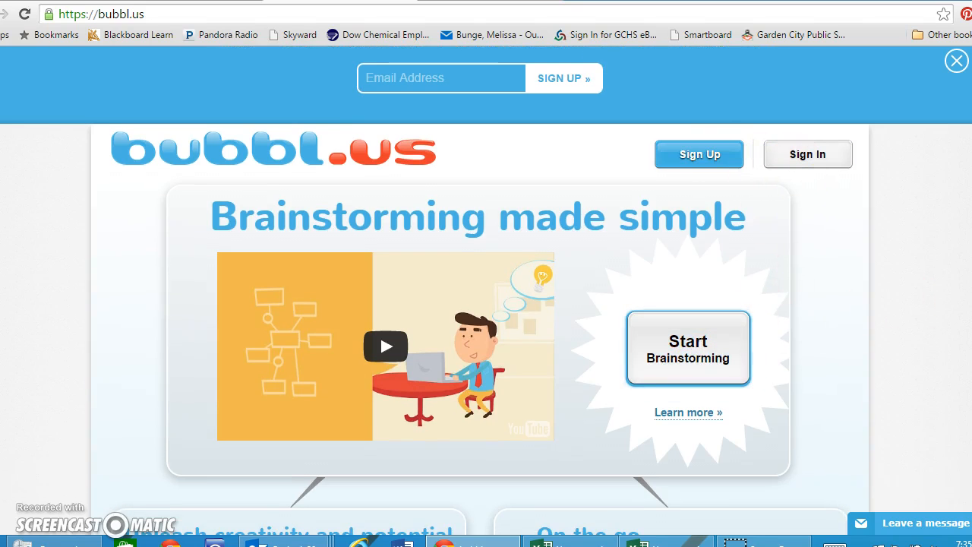
scroll(797, 329, down, 1)
scroll(486, 289, down, 3)
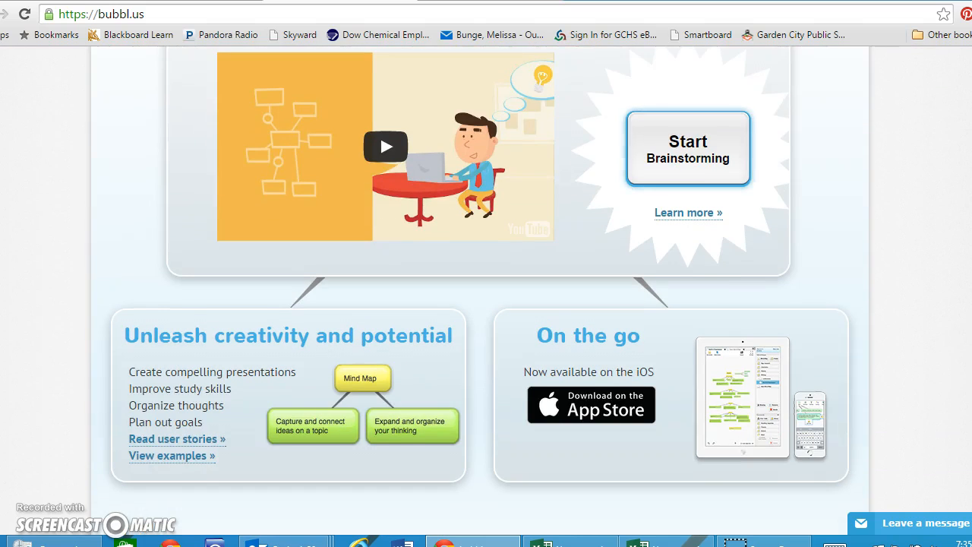
scroll(486, 288, up, 4)
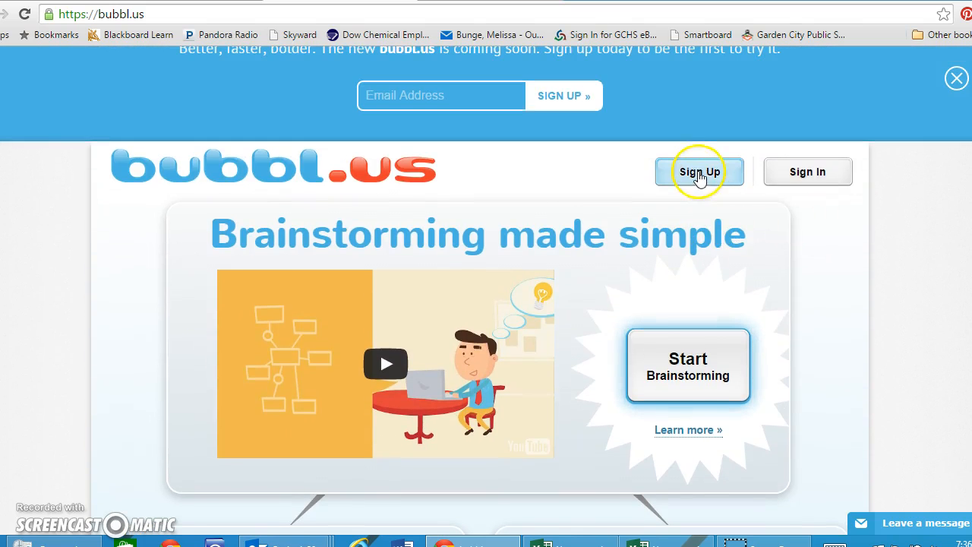
scroll(696, 170, down, 10)
scroll(915, 205, down, 5)
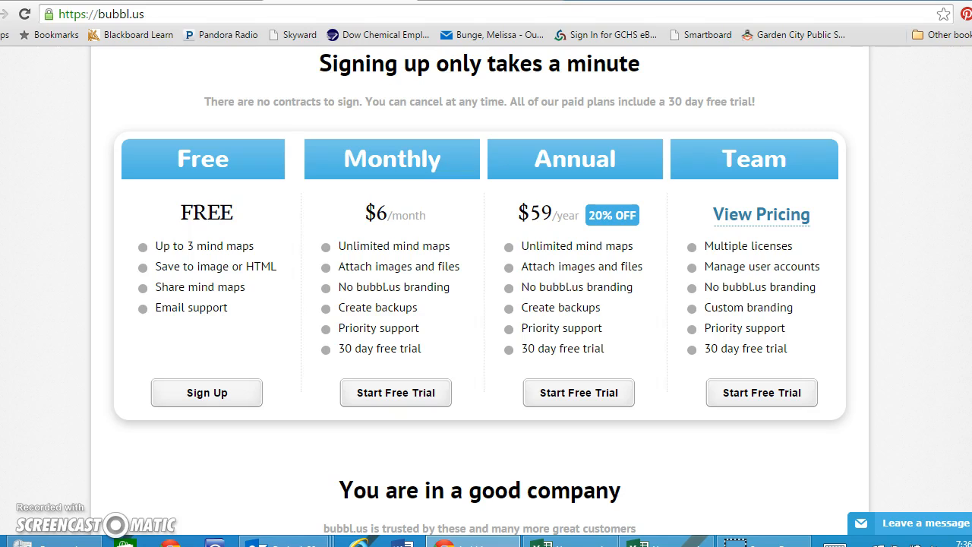
scroll(968, 253, up, 6)
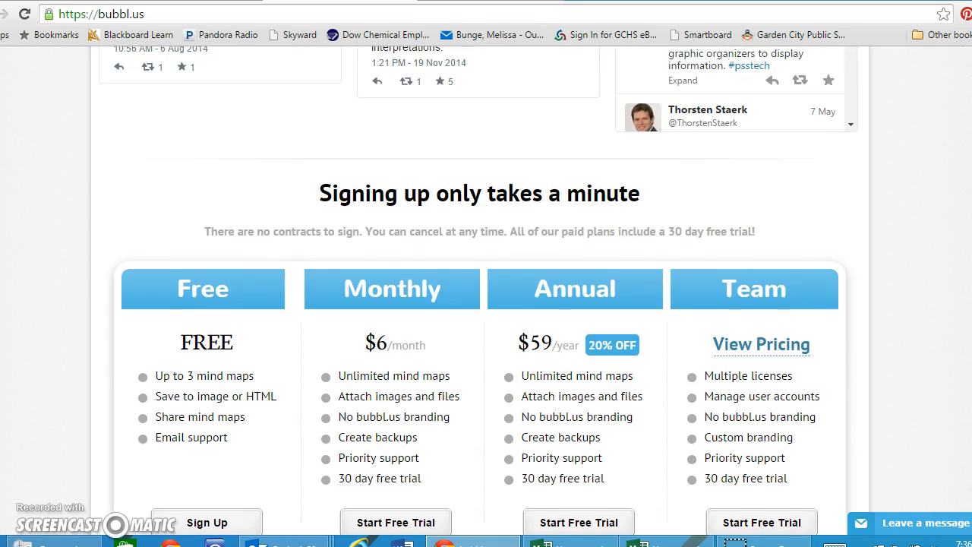
scroll(969, 252, up, 5)
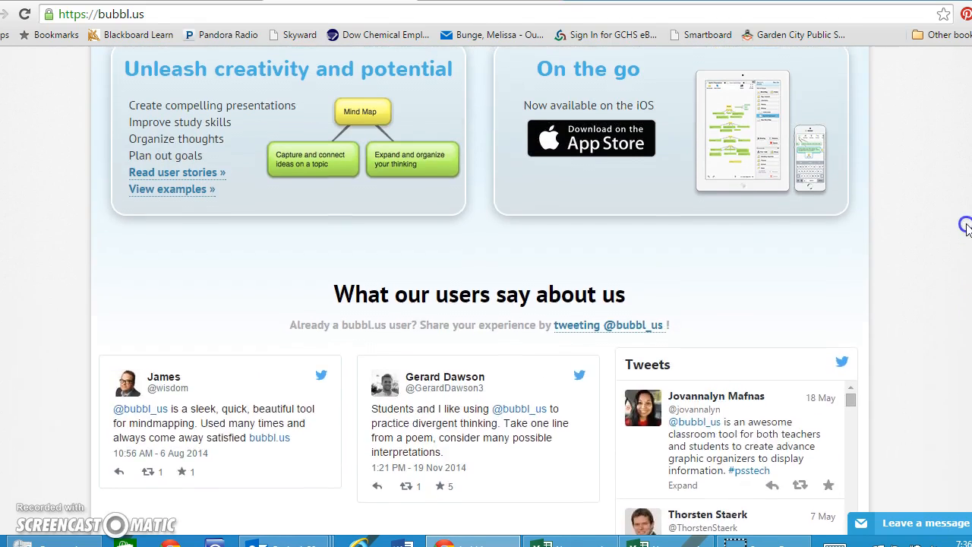
scroll(941, 145, up, 1)
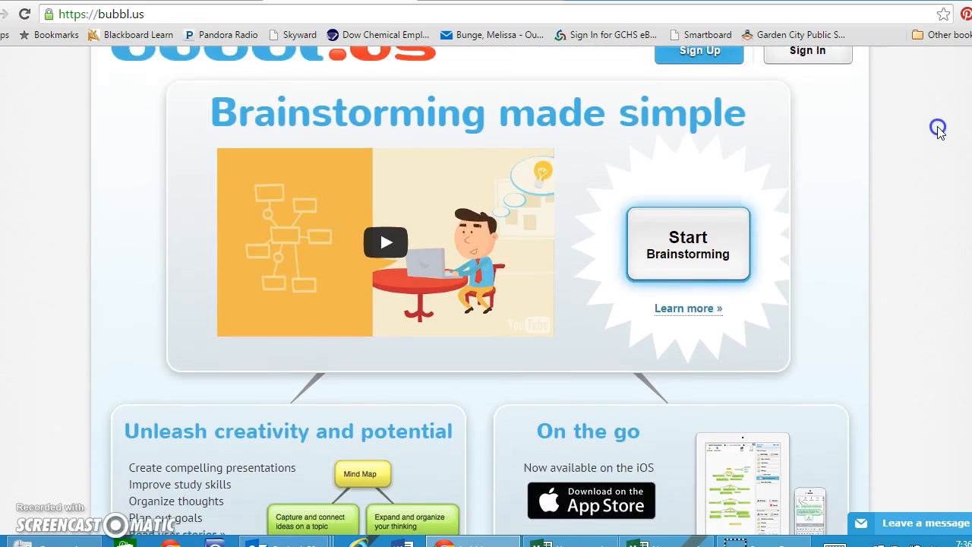
scroll(936, 125, up, 1)
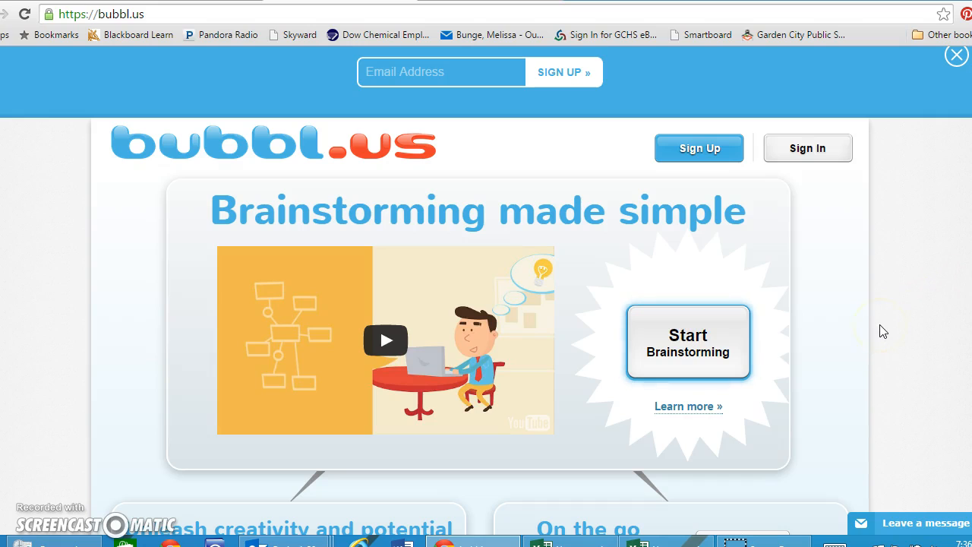
Step: Start a new mind map and replace the starting bubble's text with "long e sound"
click(697, 360)
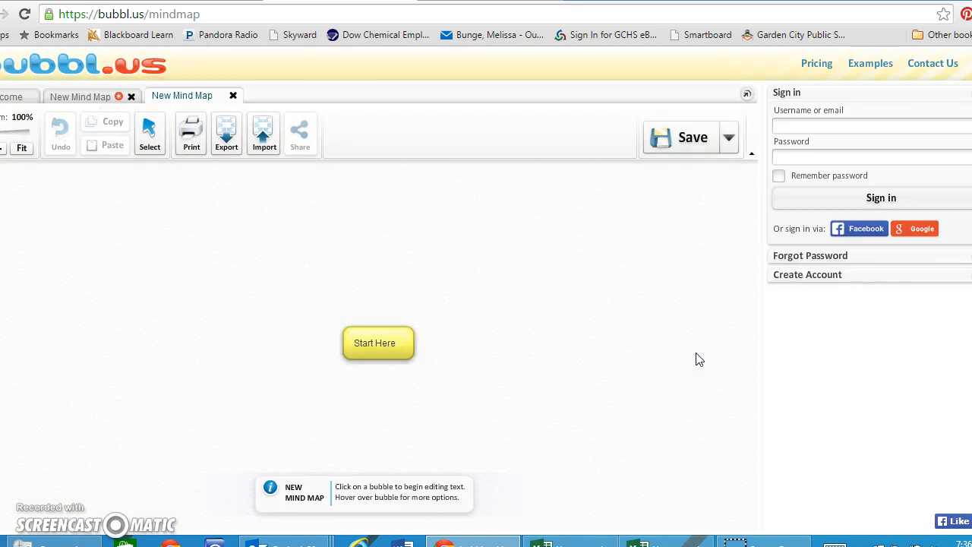
mouse_move(380, 347)
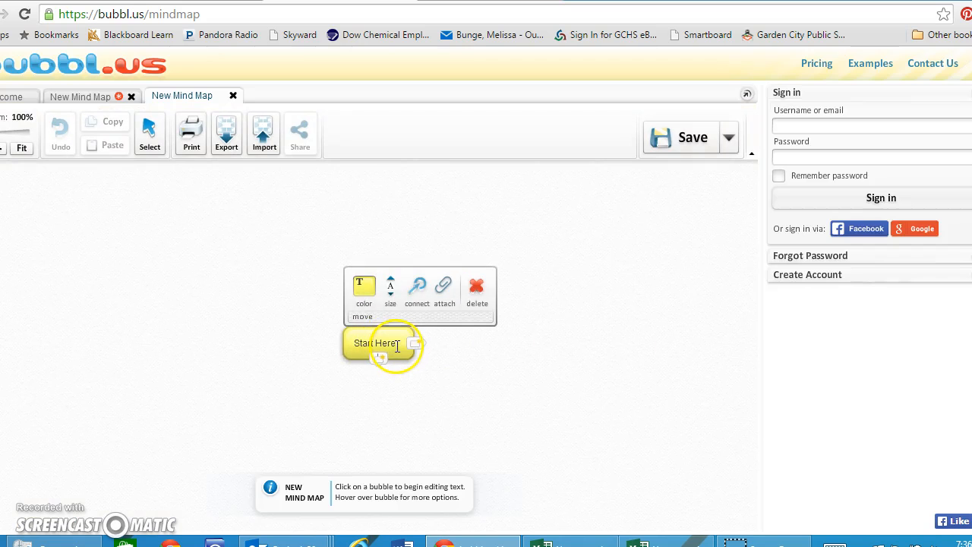
click(396, 346)
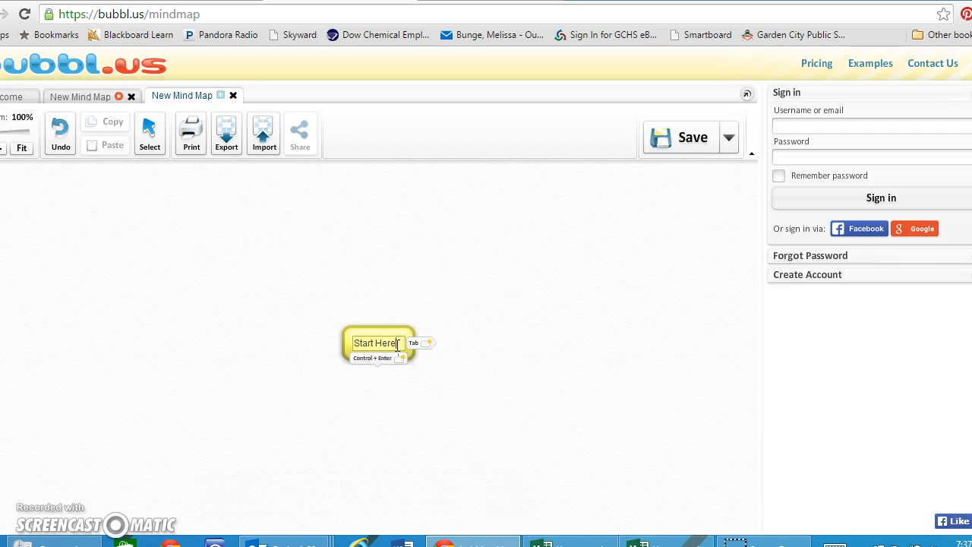
key(BackSpace)
key(BackSpace)
key(BackSpace)
key(BackSpace)
key(BackSpace)
key(BackSpace)
key(BackSpace)
key(BackSpace)
key(BackSpace)
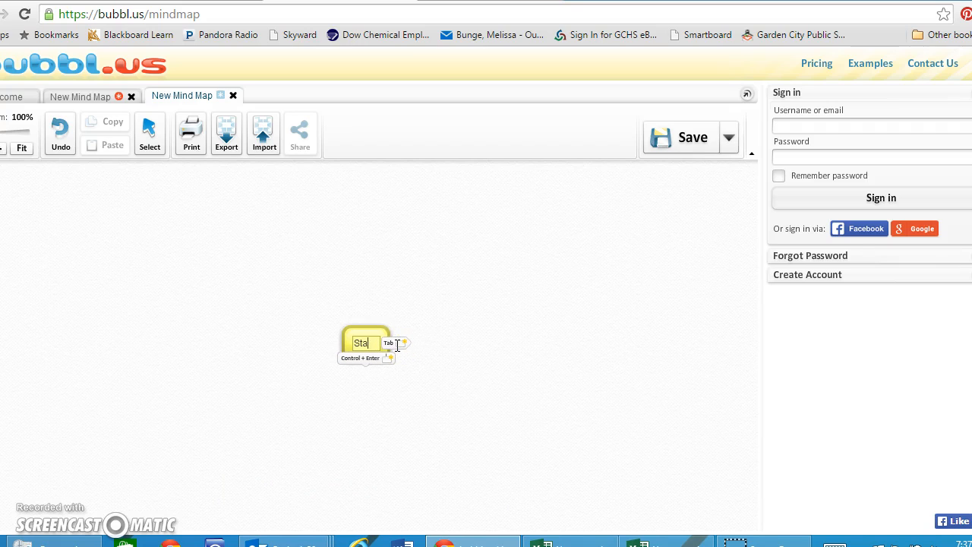
key(BackSpace)
text(g)
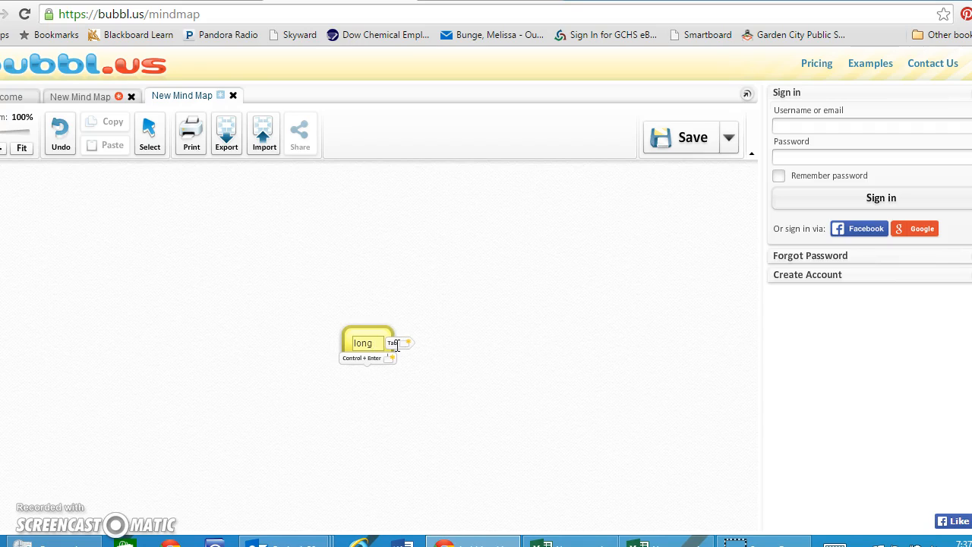
text( e sound)
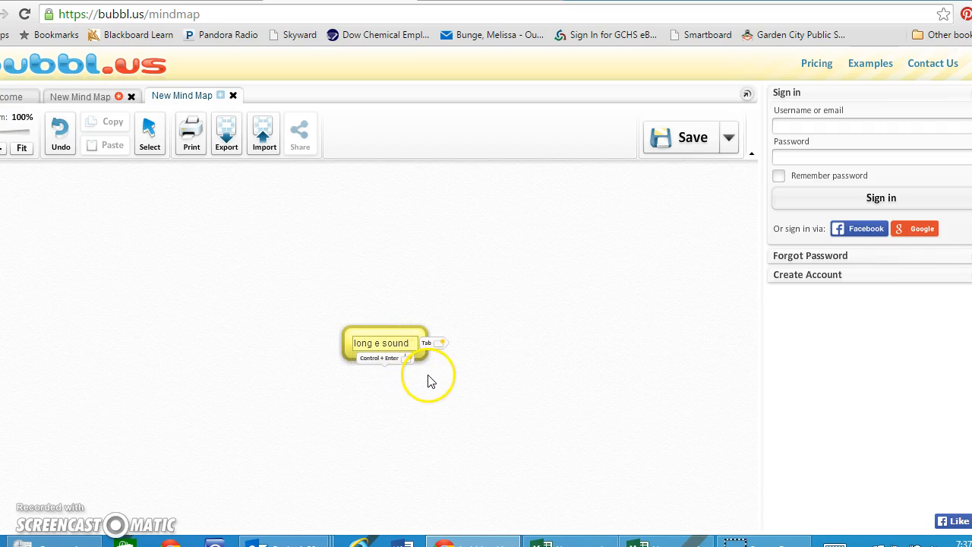
Step: Add a child bubble labelled "ee" under the "long e sound" bubble
click(384, 362)
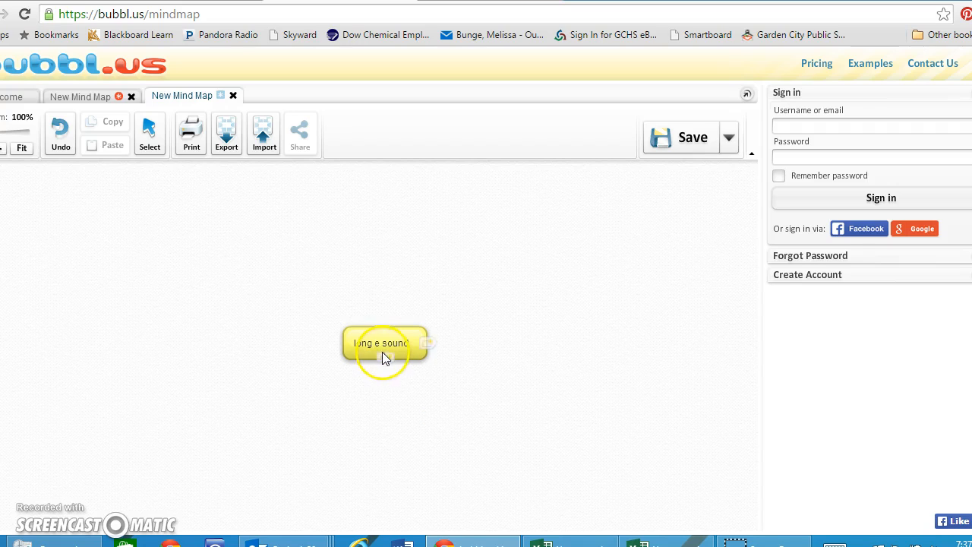
click(384, 359)
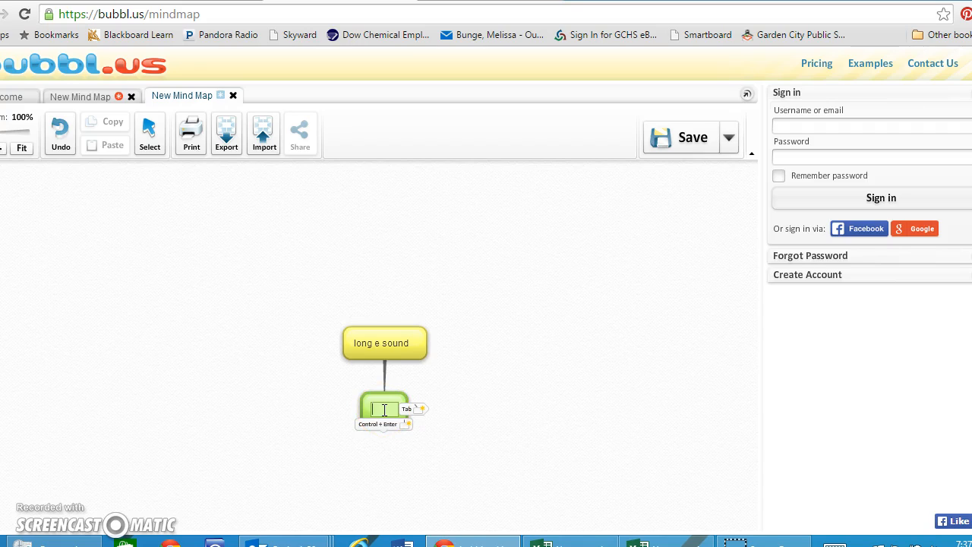
text(ee)
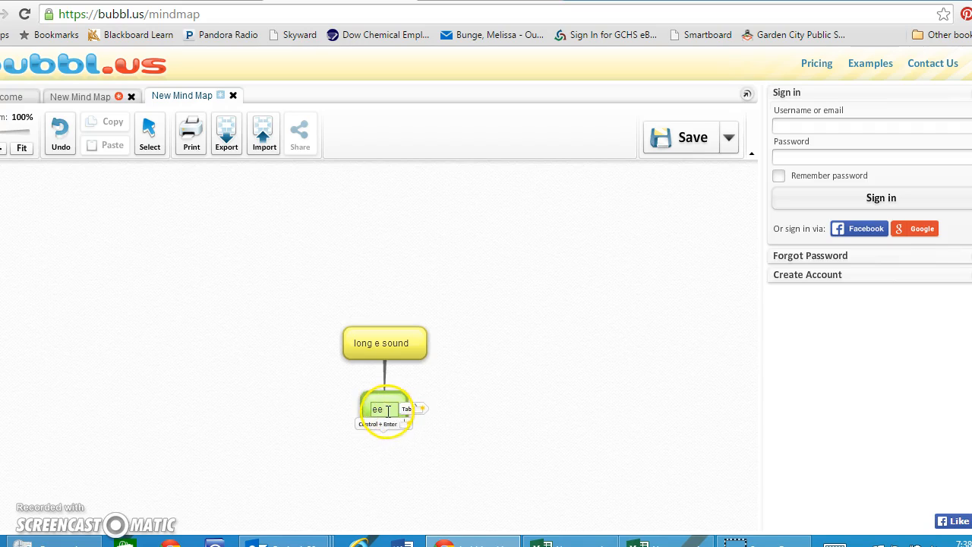
Step: Add a second child bubble labelled "ea" under the "long e sound" bubble
click(404, 357)
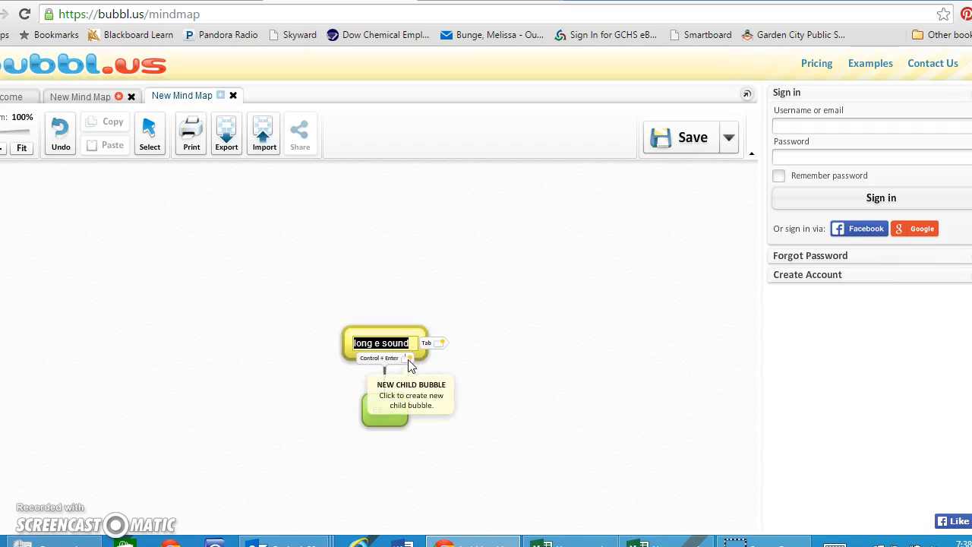
click(408, 359)
click(409, 410)
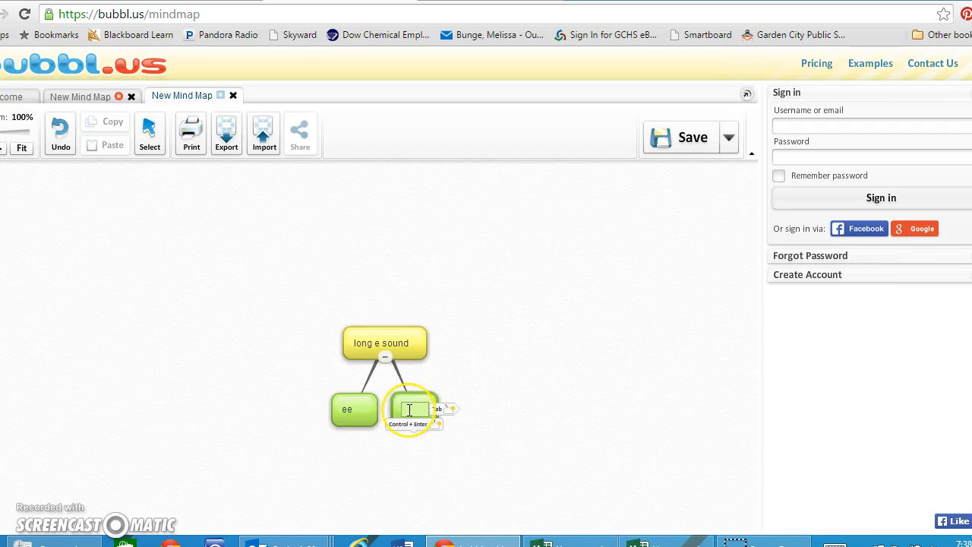
text(ea)
click(277, 439)
Step: Add a child bubble labelled "green" under the "ee" bubble
drag(277, 439, 315, 287)
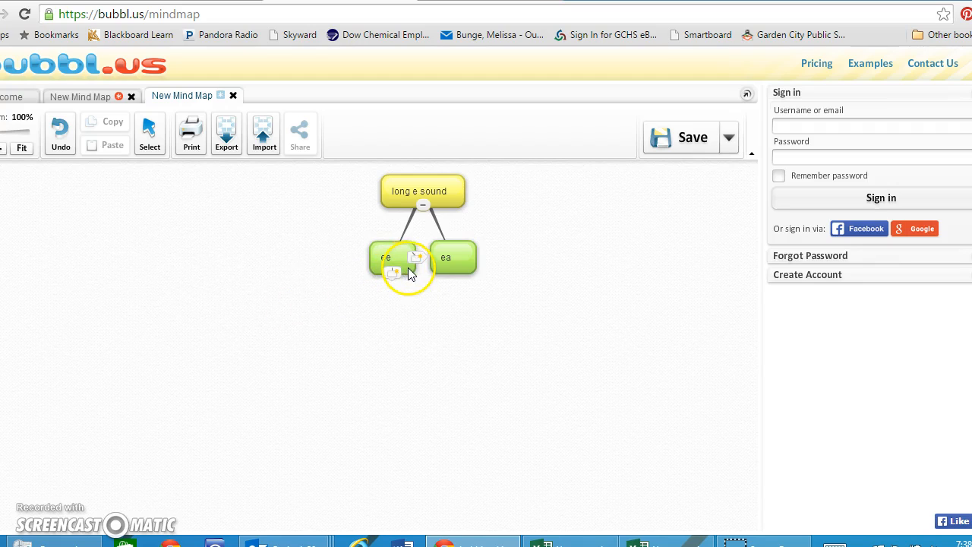
click(409, 266)
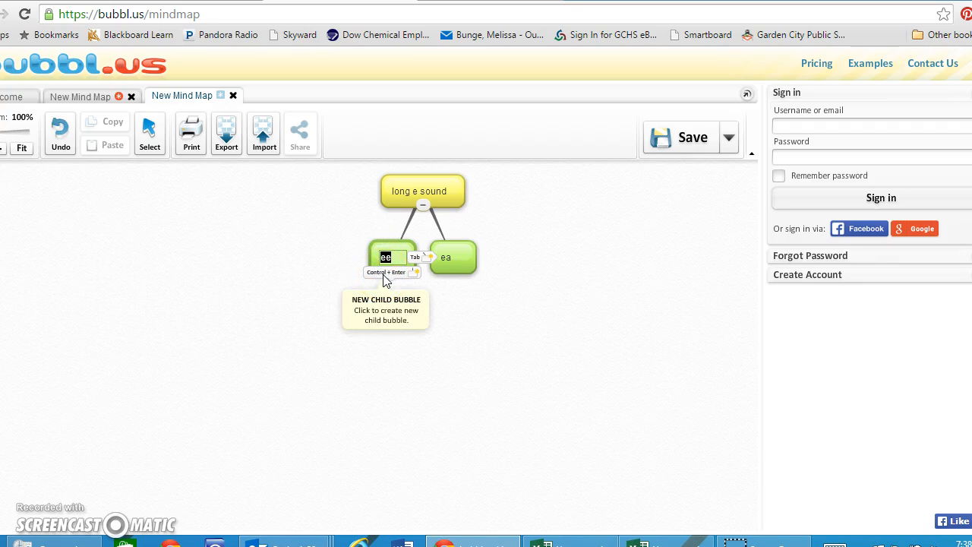
click(385, 278)
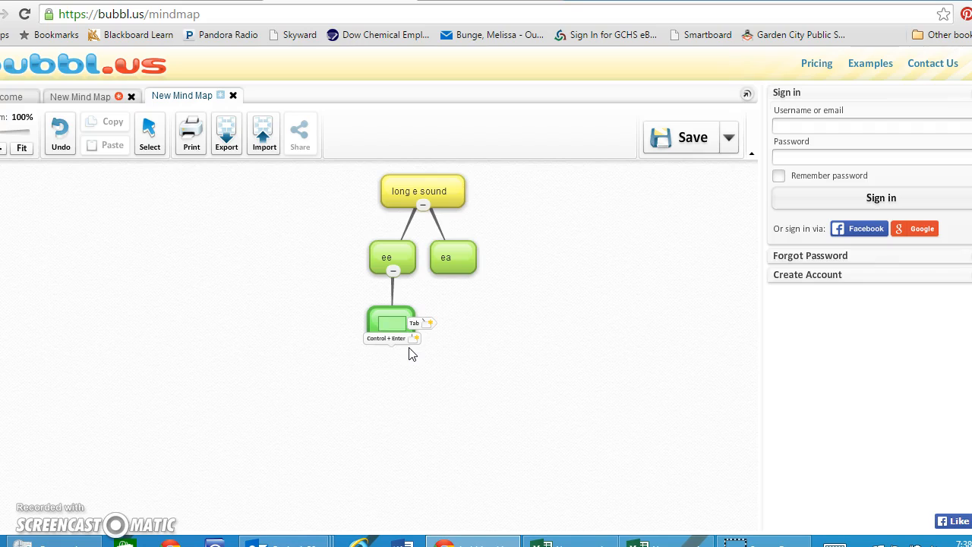
text(gree)
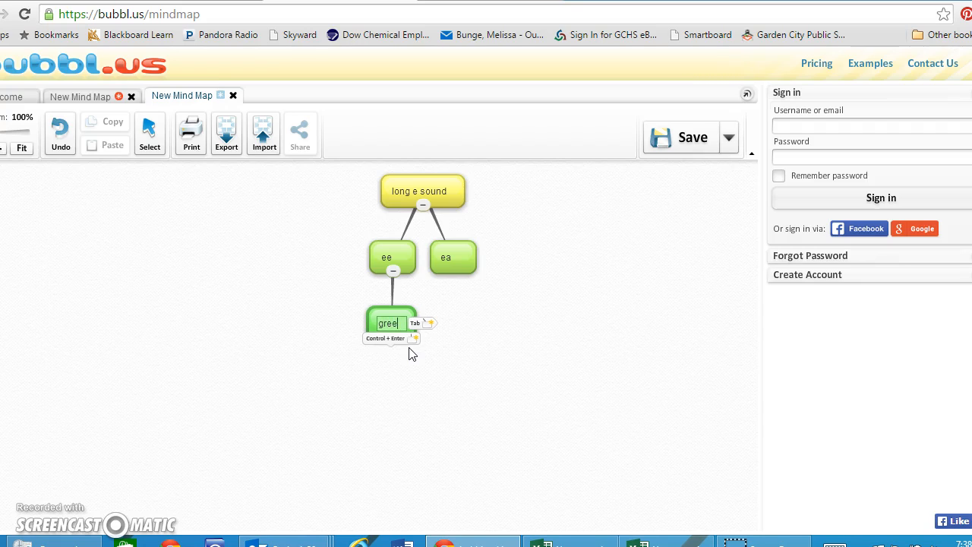
text(n)
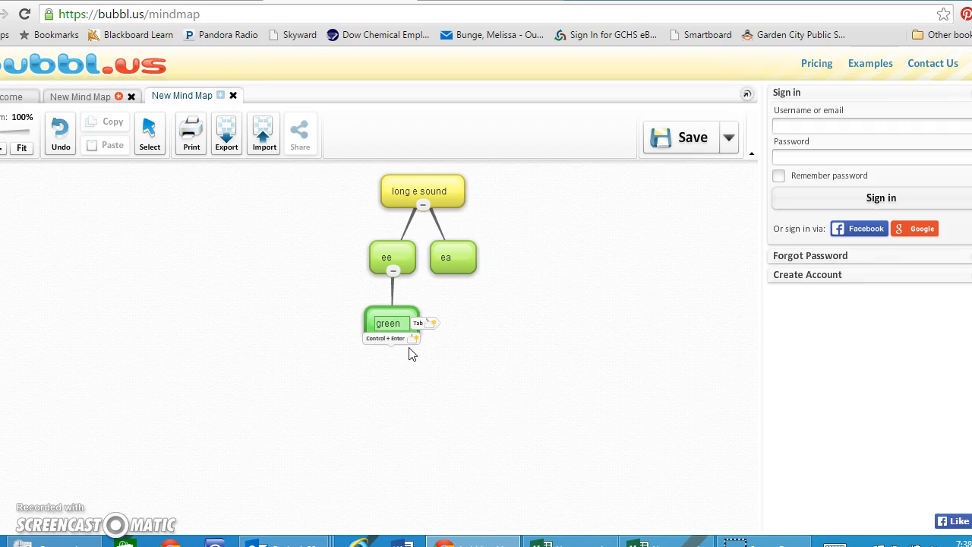
click(411, 354)
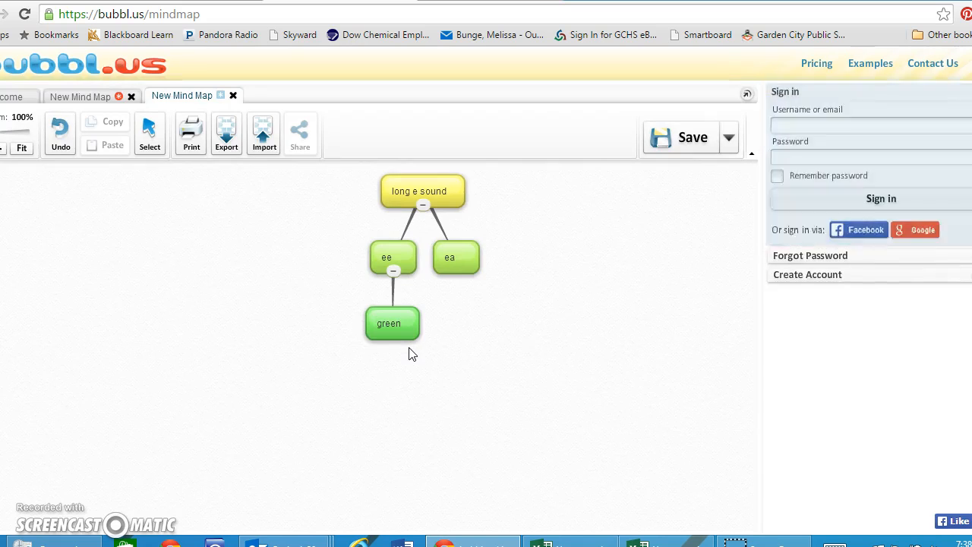
Step: Add an empty child bubble under the "green" bubble
click(408, 332)
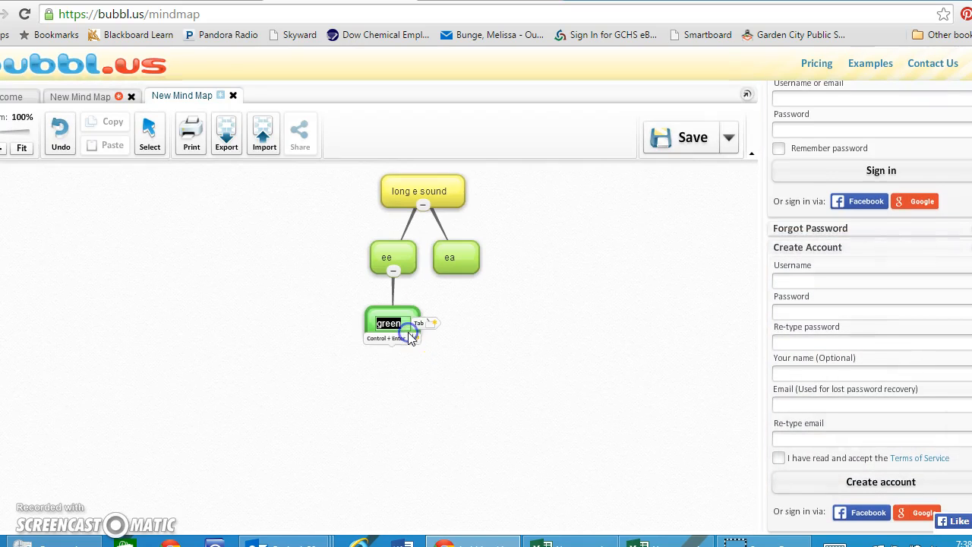
click(414, 340)
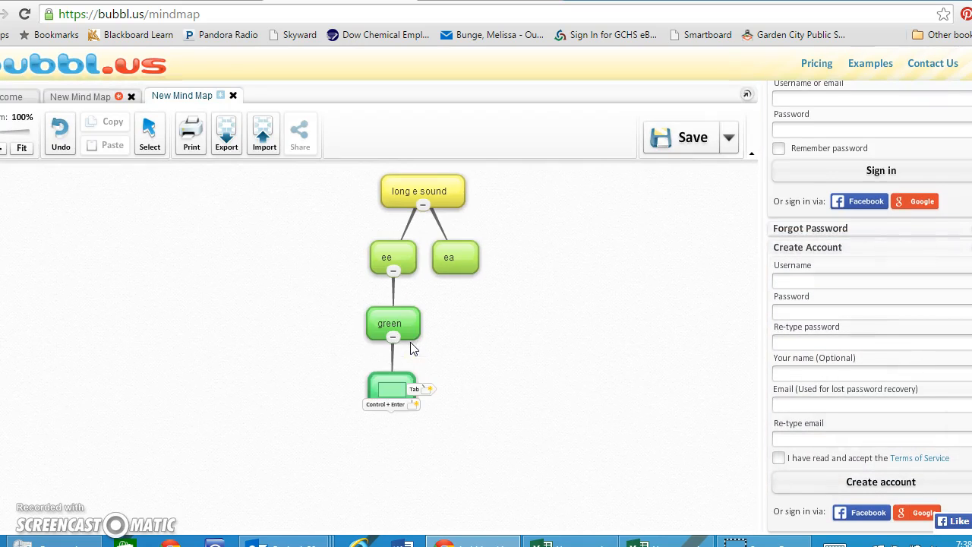
click(455, 357)
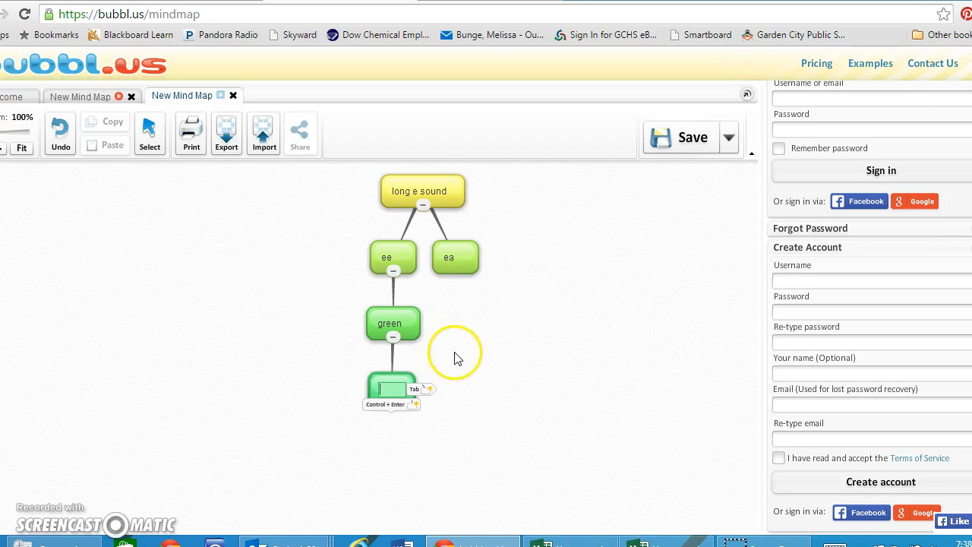
Step: Add an empty second child bubble under "ee" and an empty sibling bubble beside "ea"
click(376, 263)
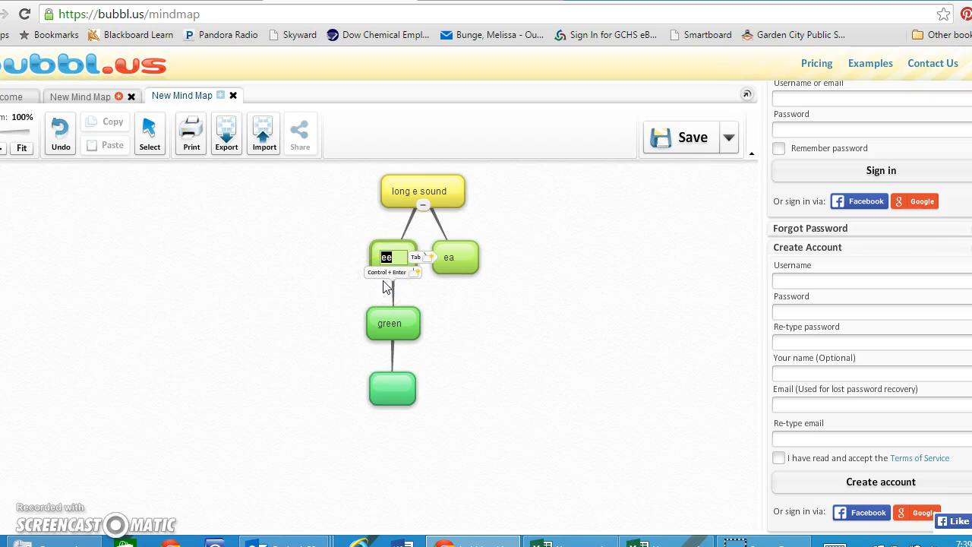
key(Tab)
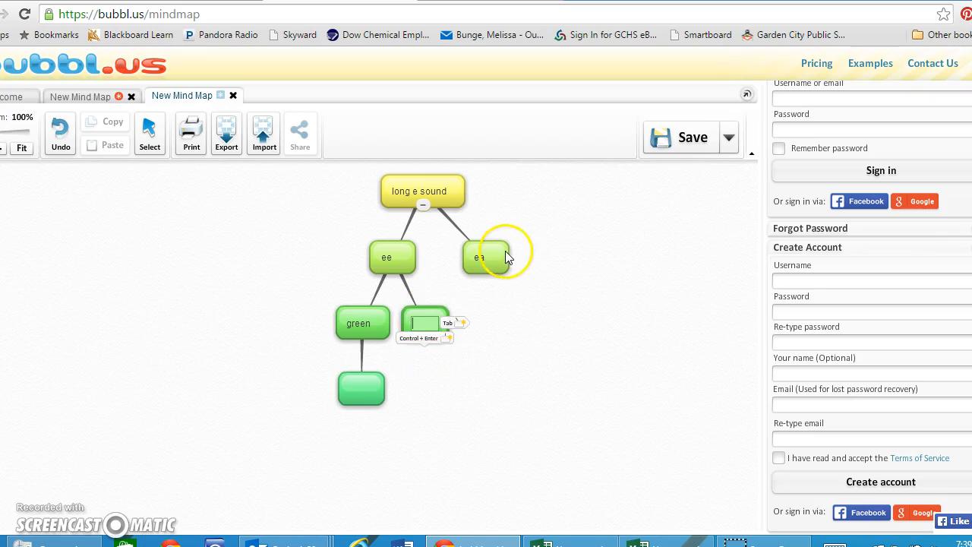
double_click(500, 264)
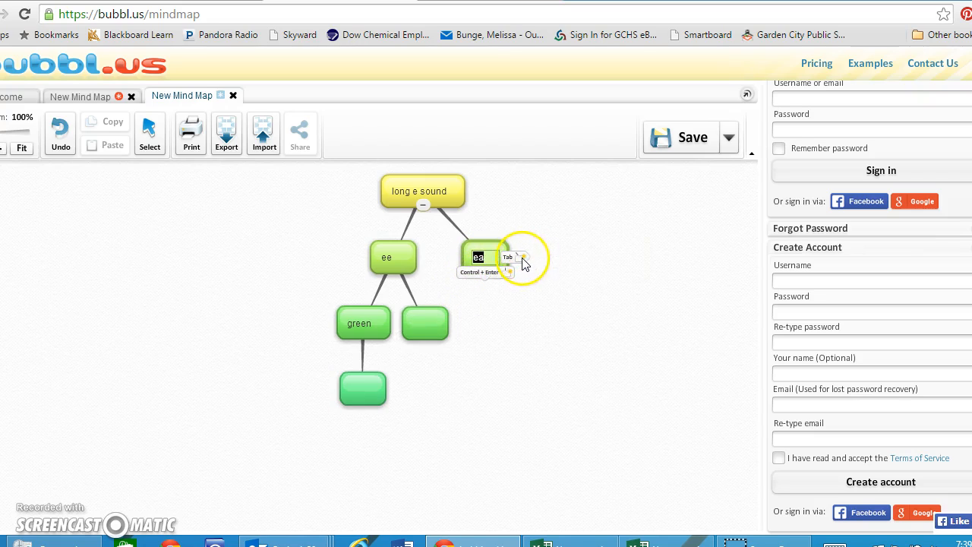
click(521, 259)
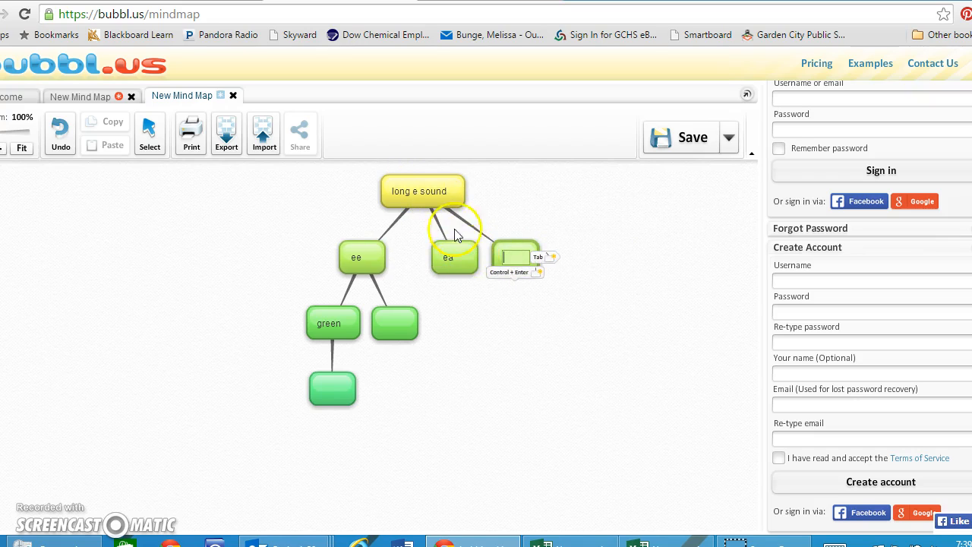
click(355, 326)
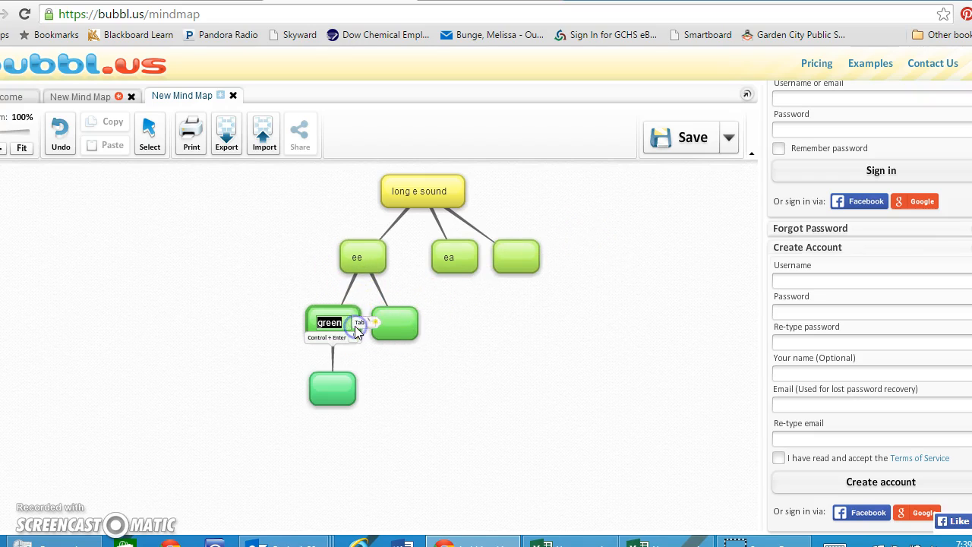
click(356, 266)
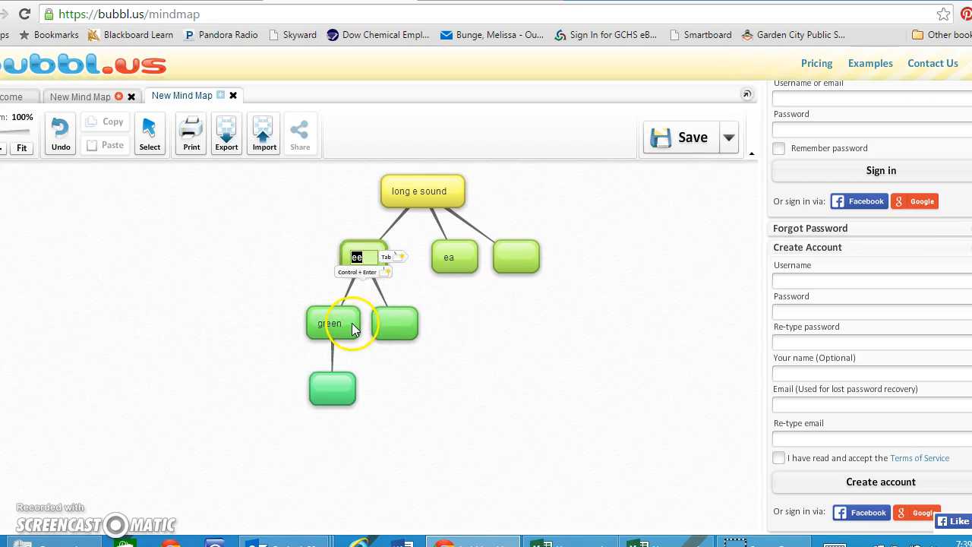
click(352, 326)
click(376, 322)
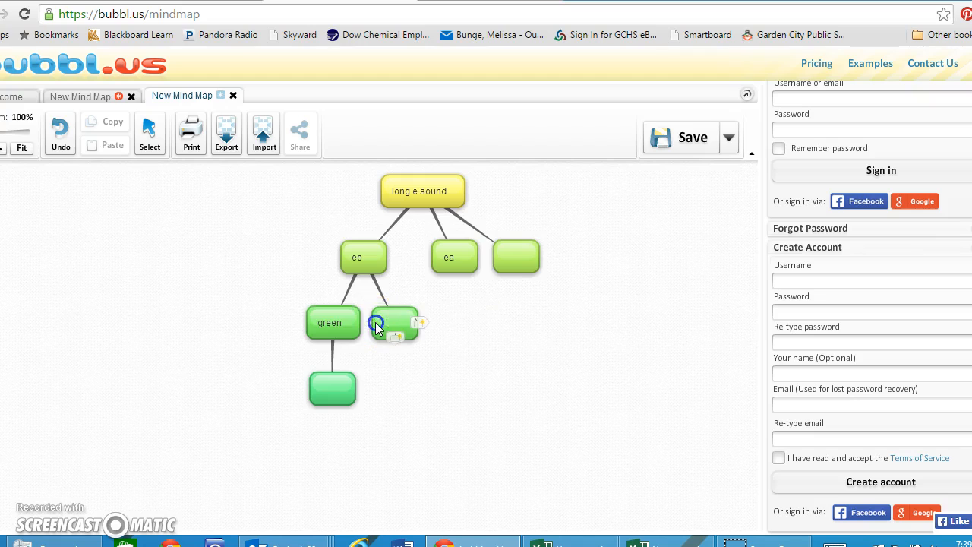
Step: Add a third, empty child bubble under the "ee" bubble
click(419, 323)
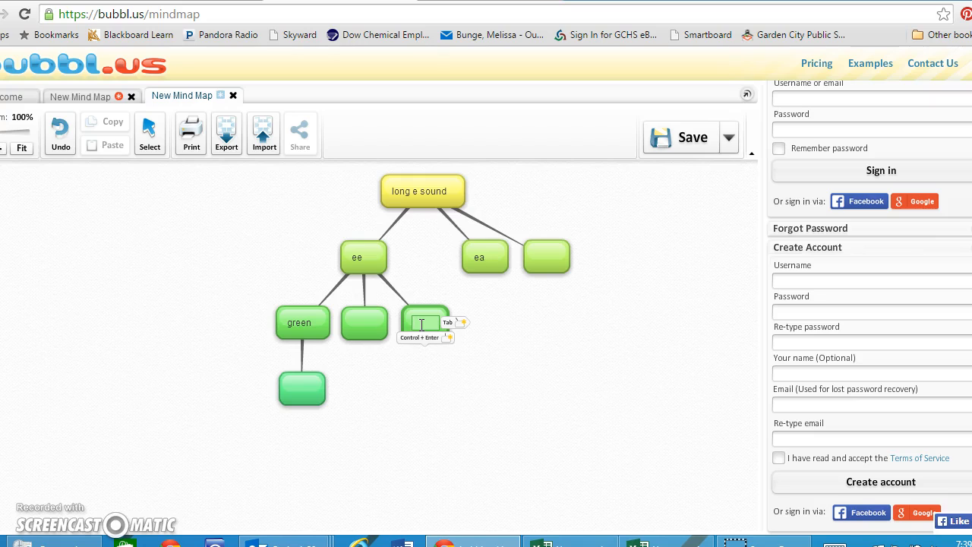
click(471, 434)
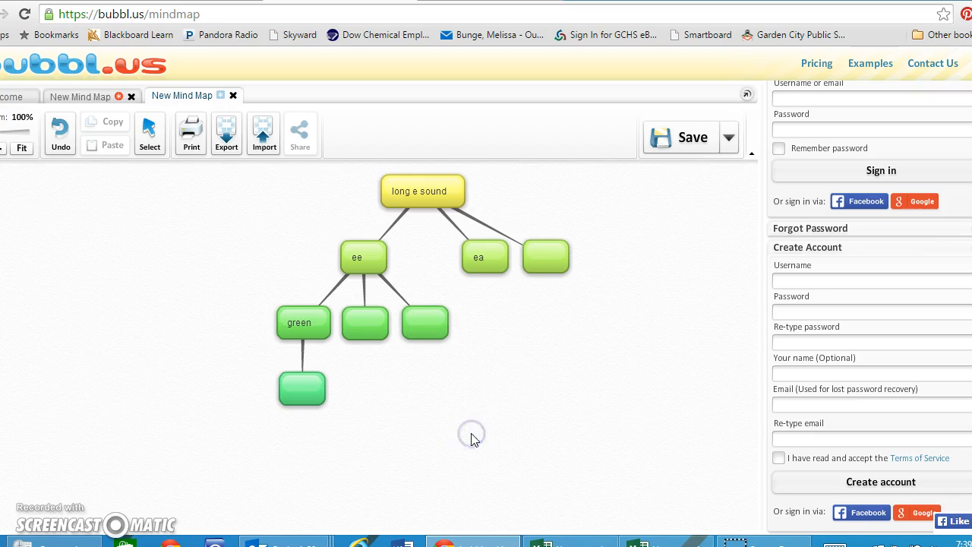
Step: Change the background color of the empty bubble under "green" to dark blue
mouse_move(303, 388)
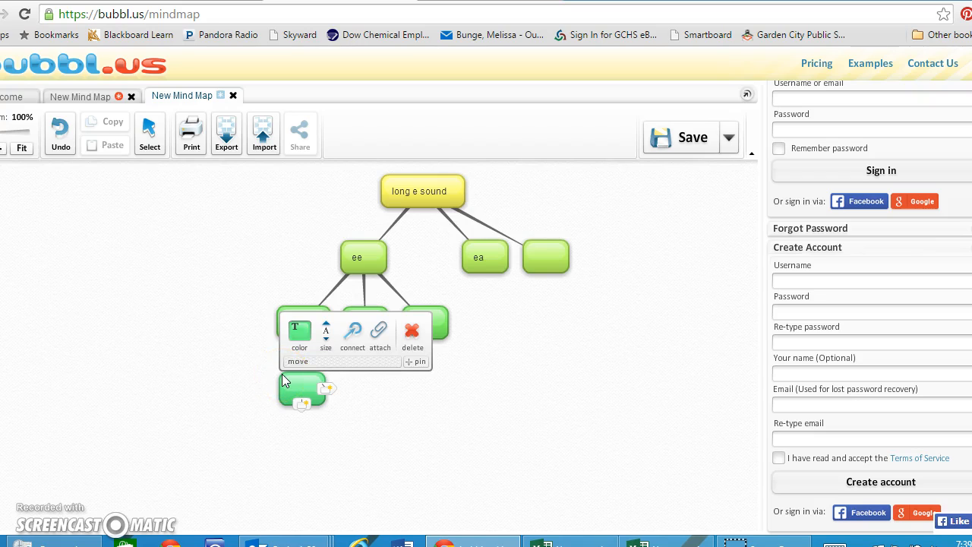
click(301, 332)
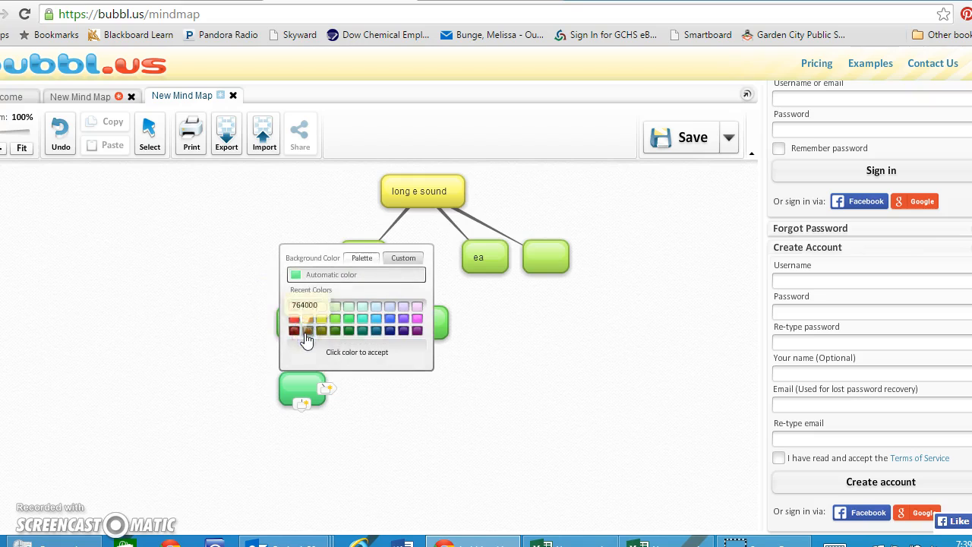
click(376, 332)
click(302, 387)
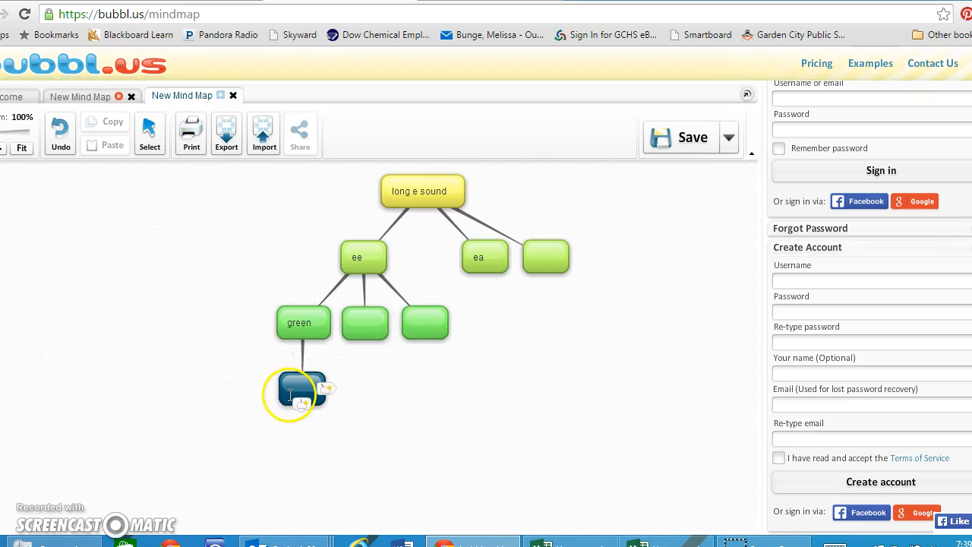
Step: Enlarge the text of the dark blue bubble under "green" and label it "screen"
click(327, 330)
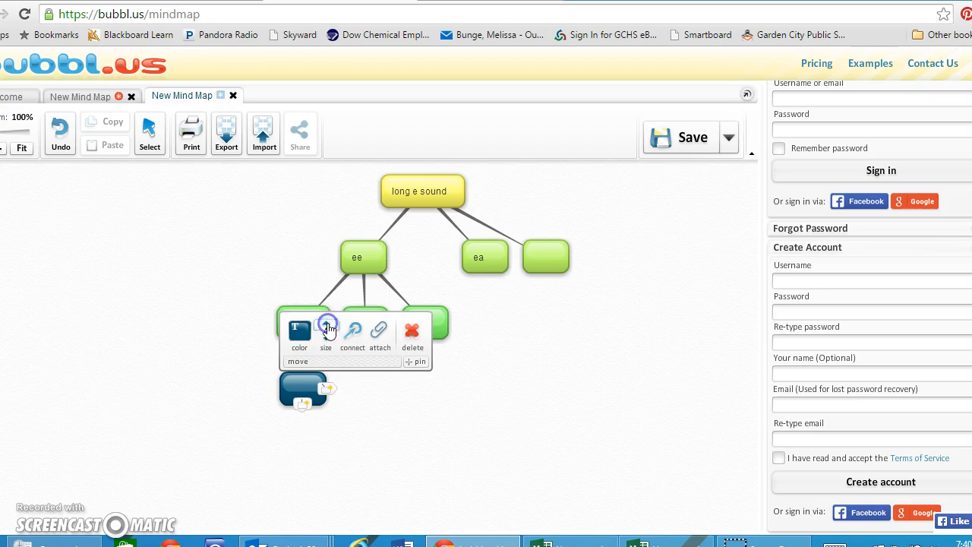
click(326, 340)
click(301, 389)
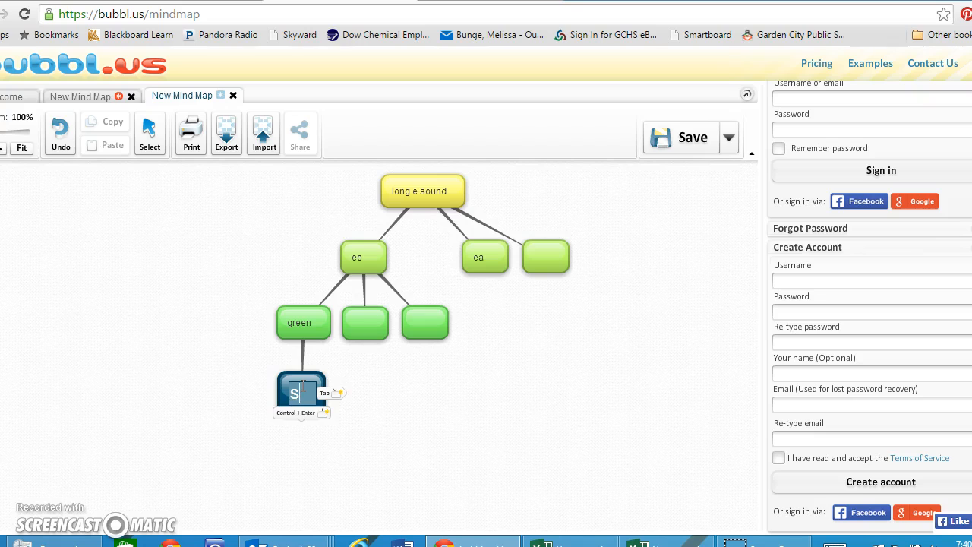
text(een)
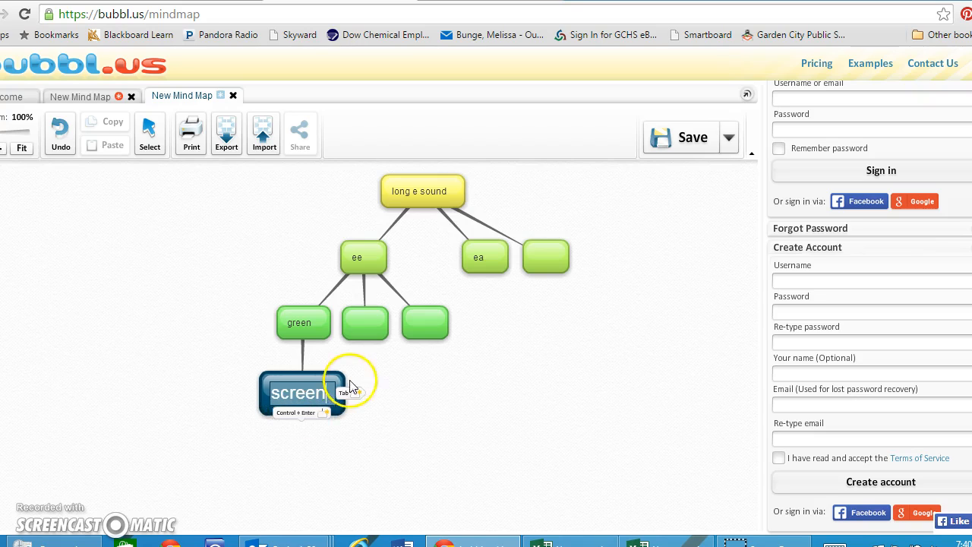
Step: Delete the "screen" bubble under "green" and the last empty child bubble under "ee"
click(267, 376)
click(243, 358)
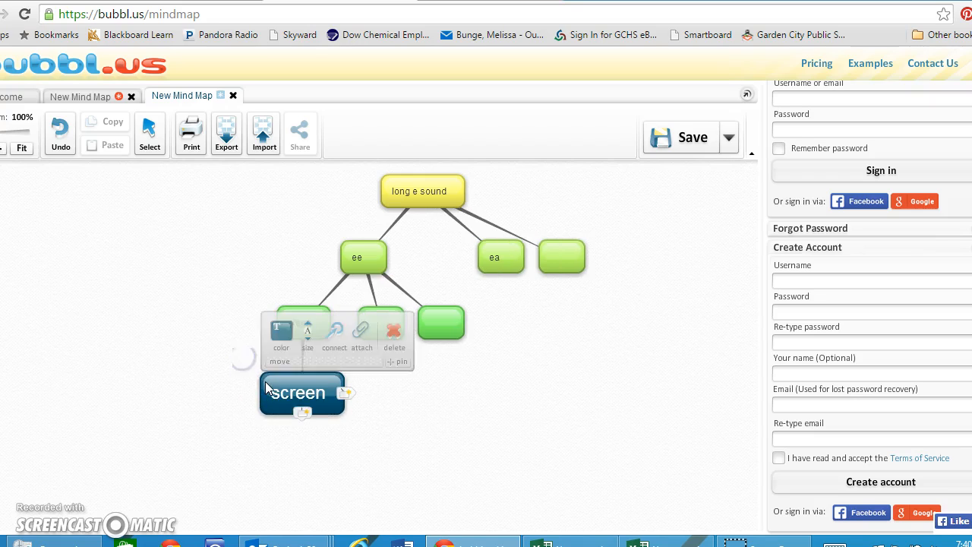
click(396, 332)
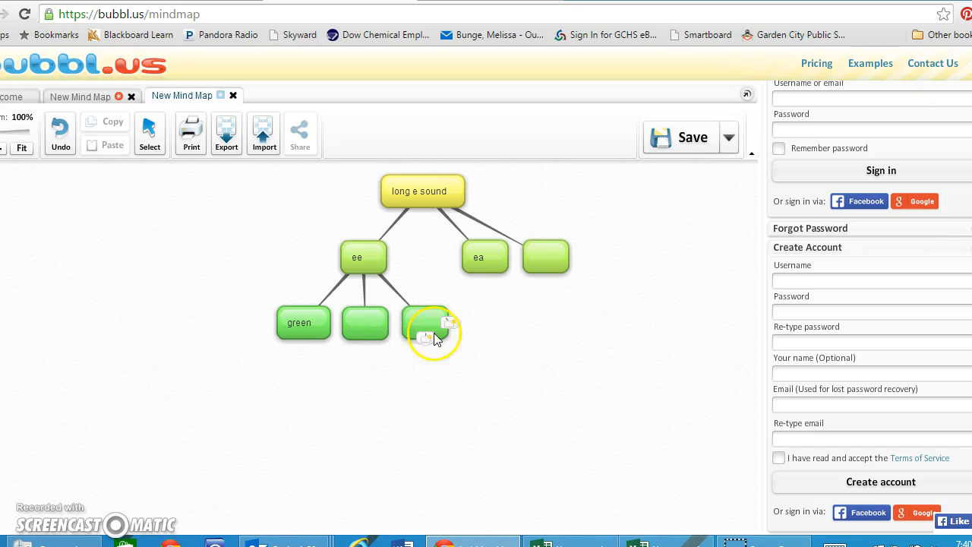
mouse_move(430, 322)
click(534, 265)
mouse_move(536, 267)
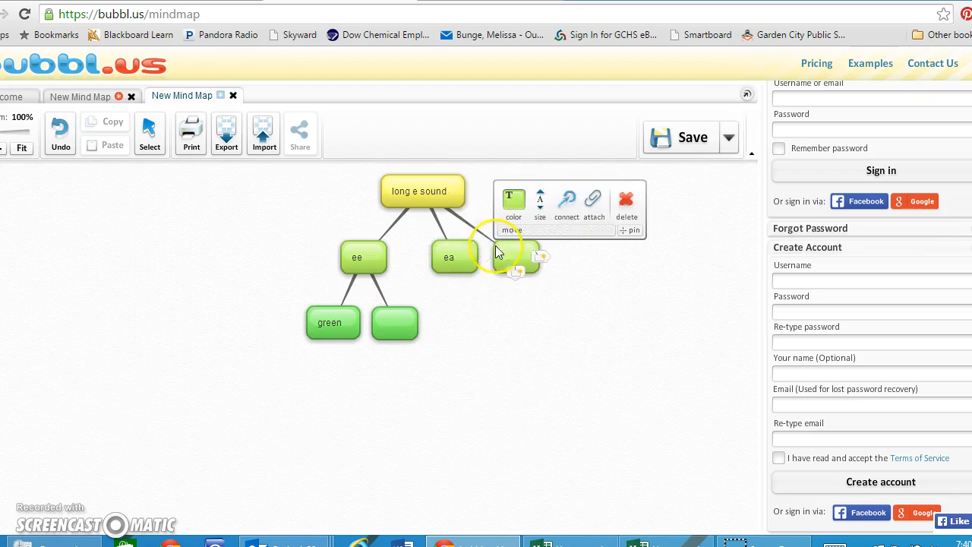
Step: Move the "ee" branch down and well to the left of the root bubble, and connect "ee" to "ea" with an arrow
drag(351, 259, 124, 321)
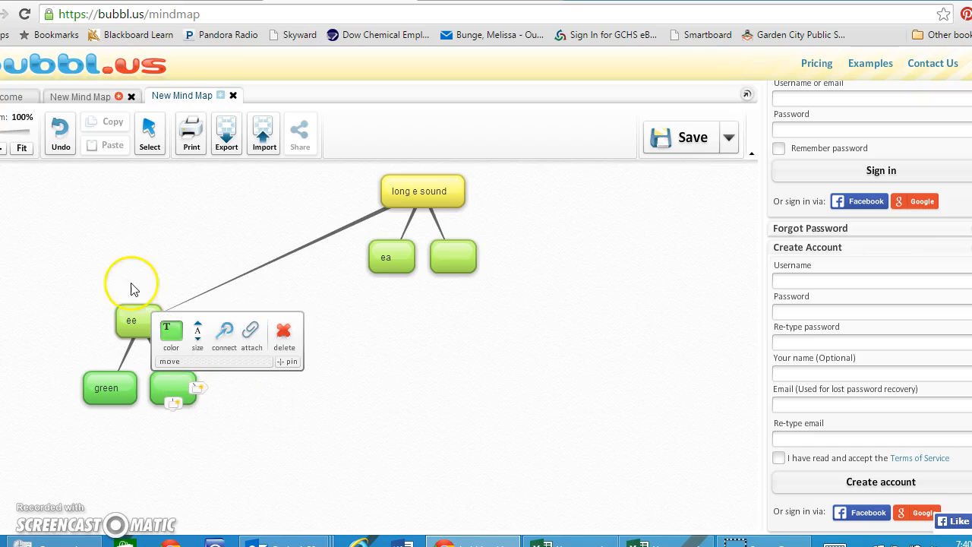
click(105, 253)
mouse_move(151, 317)
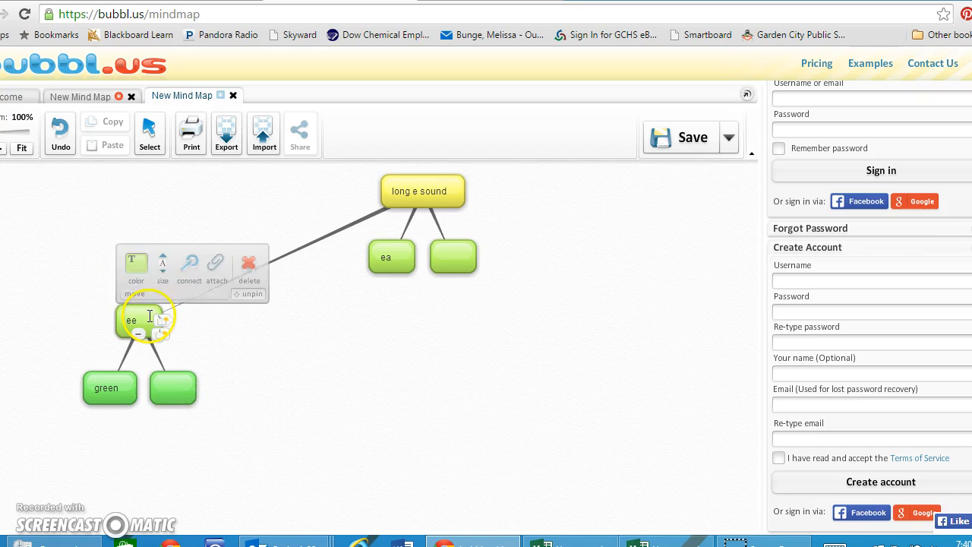
click(190, 268)
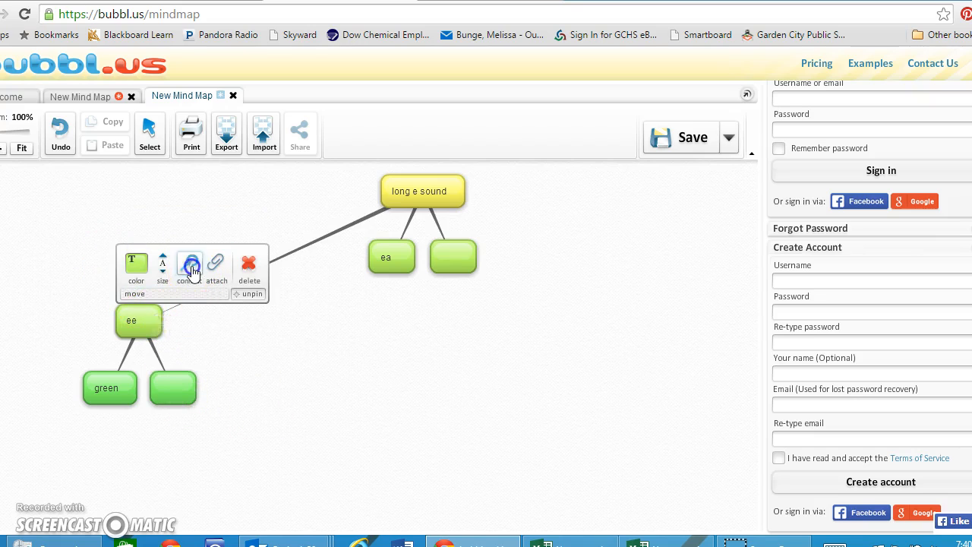
click(147, 323)
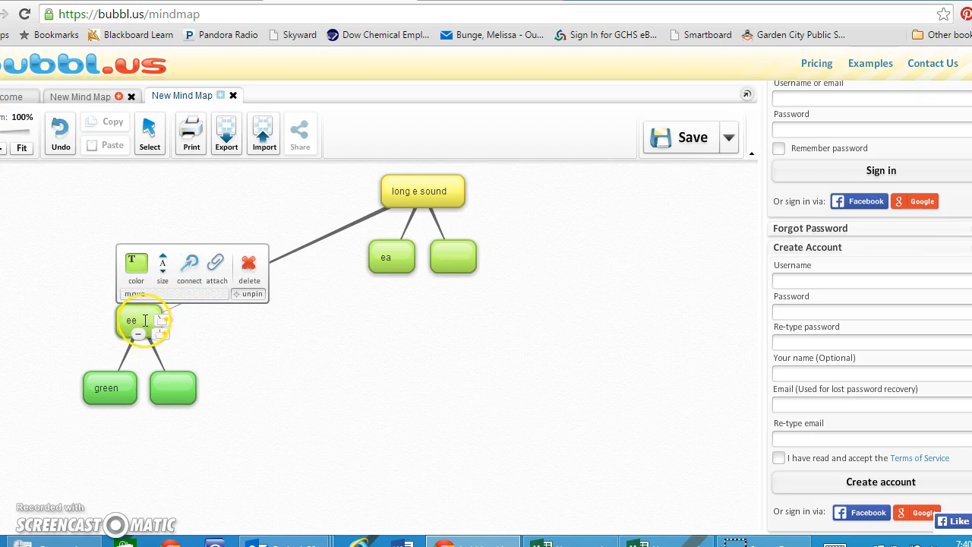
drag(190, 266, 377, 278)
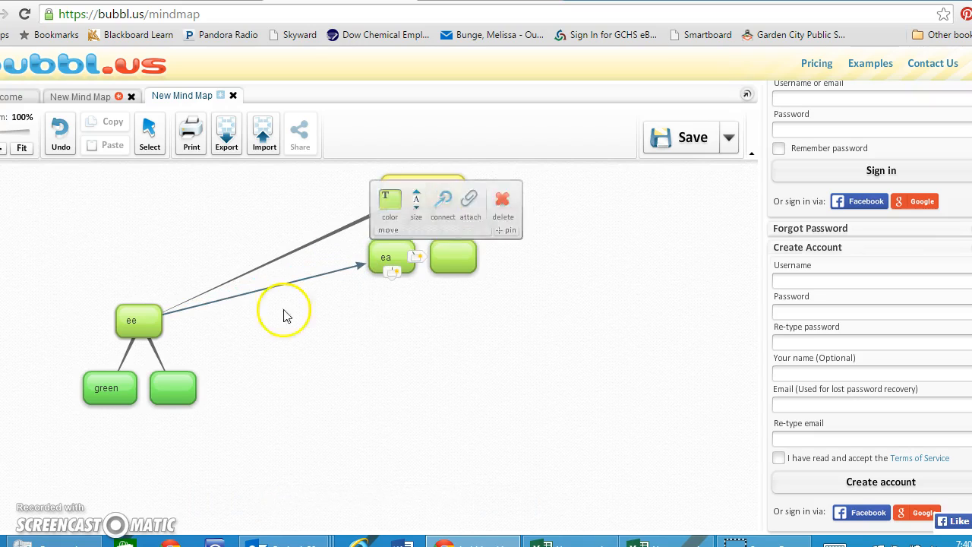
Step: Open the options of the arrow between "ee" and "ea" and dismiss the account reminder so it does not show again
click(311, 276)
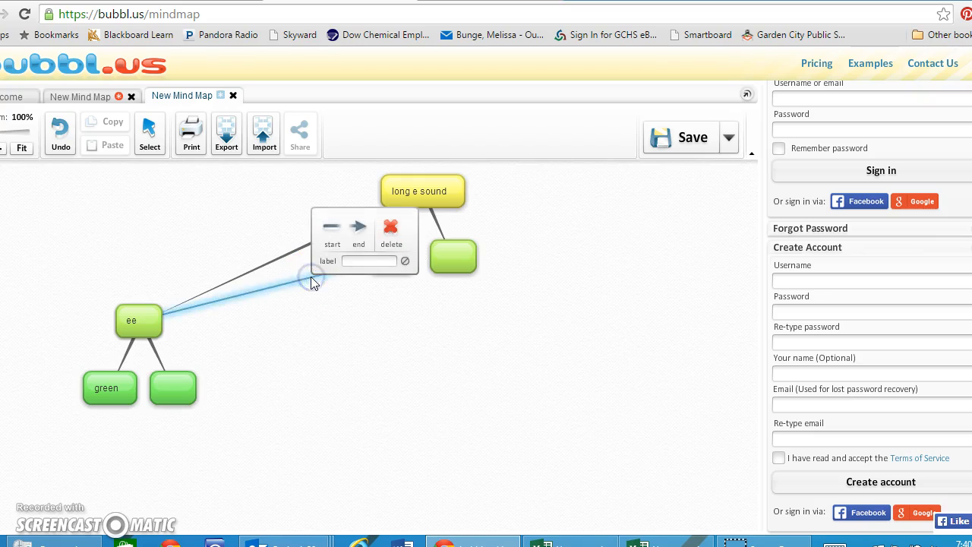
click(373, 261)
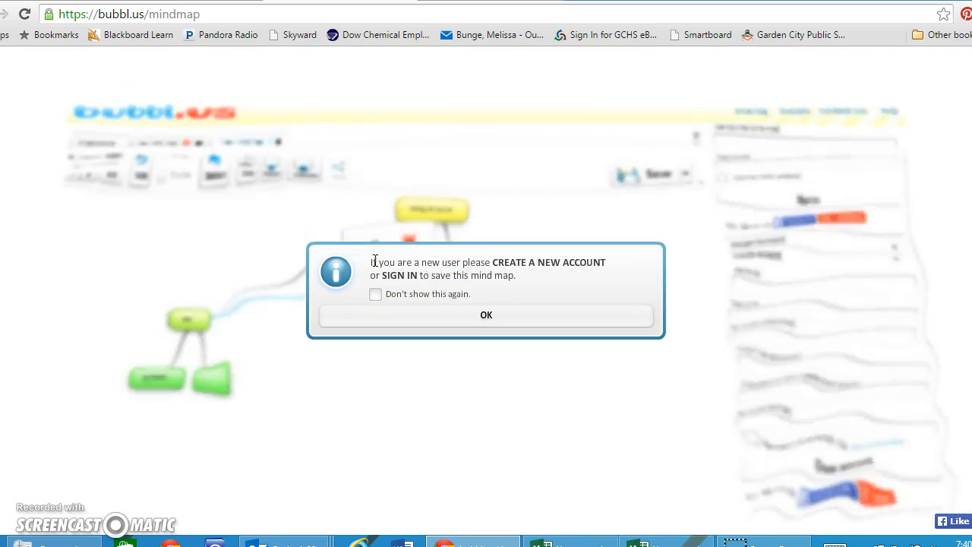
click(380, 295)
click(387, 313)
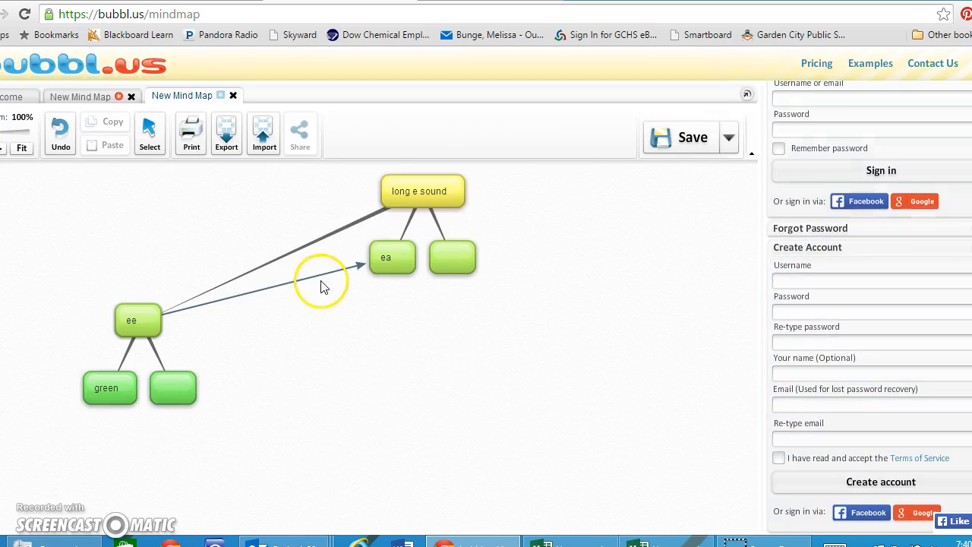
Step: Label the arrow between "ee" and "ea" with the text "hello!"
click(310, 277)
click(353, 257)
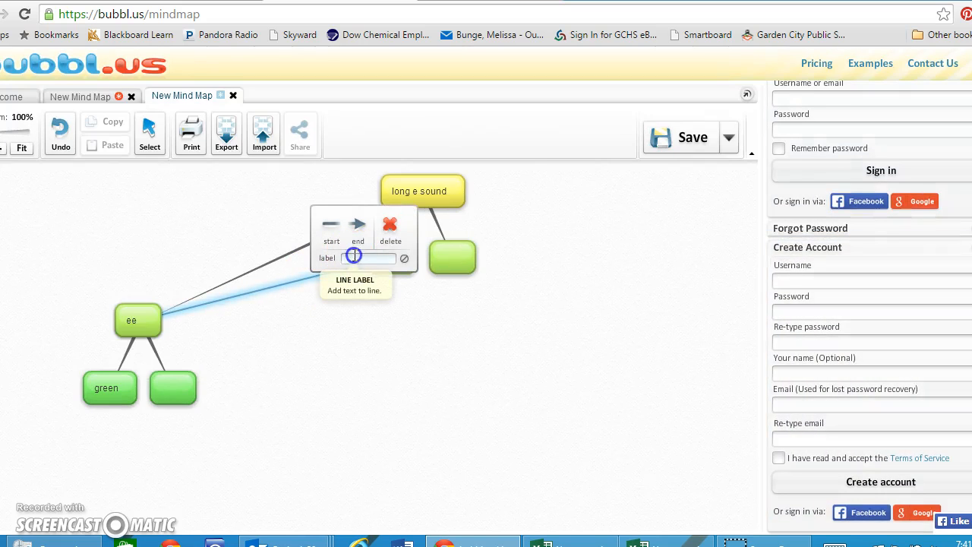
text(hello!)
click(383, 298)
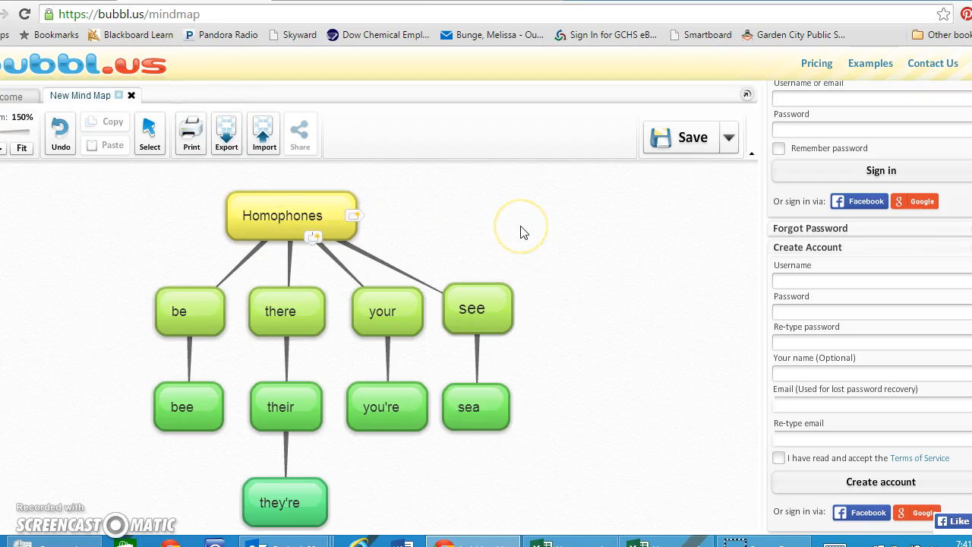
Step: Examine the Homophones map and the persuasive letter map, including the ideas under "to mom"
drag(575, 362, 587, 322)
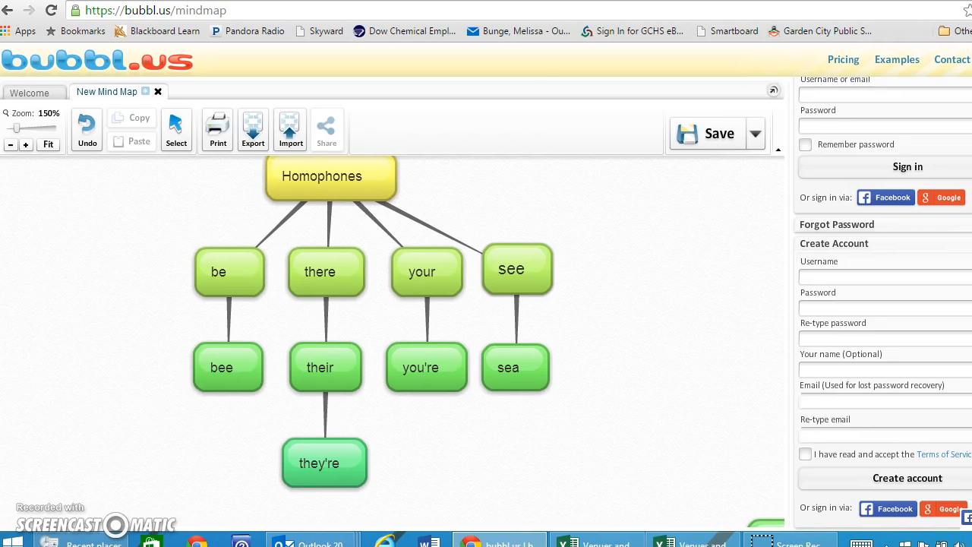
click(10, 145)
click(10, 145)
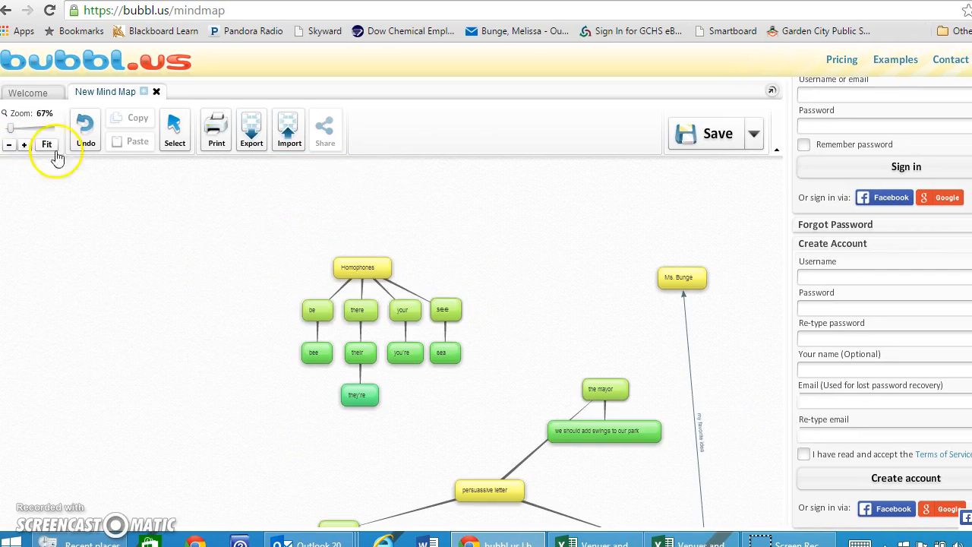
drag(547, 354, 397, 224)
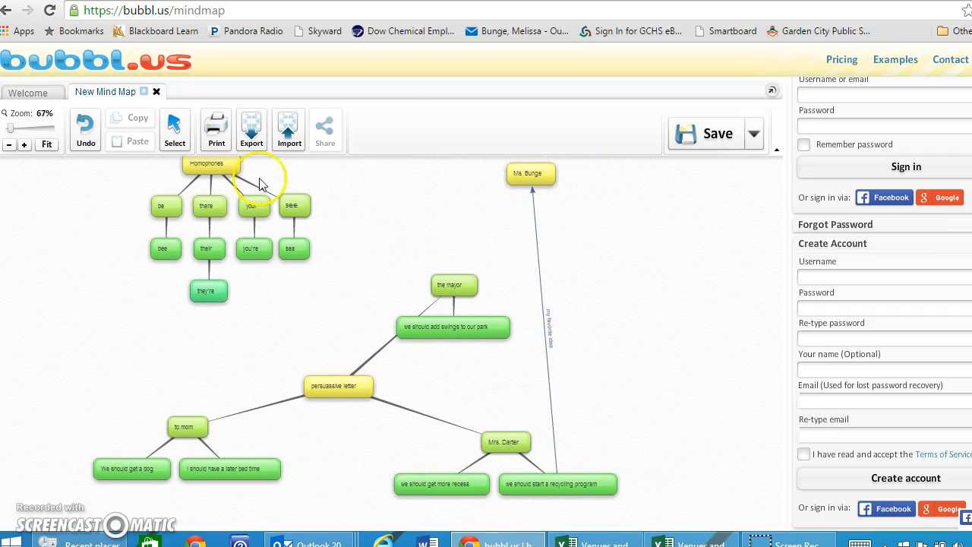
click(24, 145)
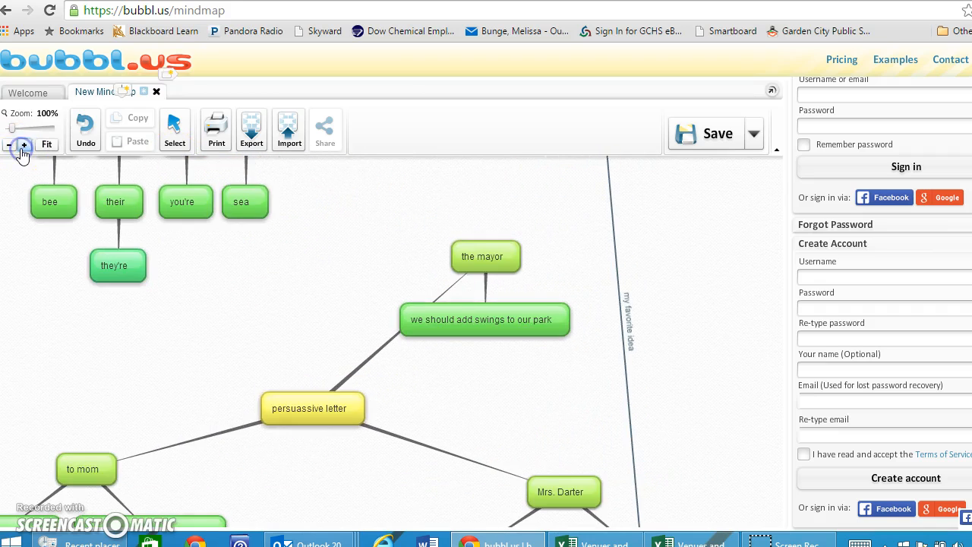
click(23, 145)
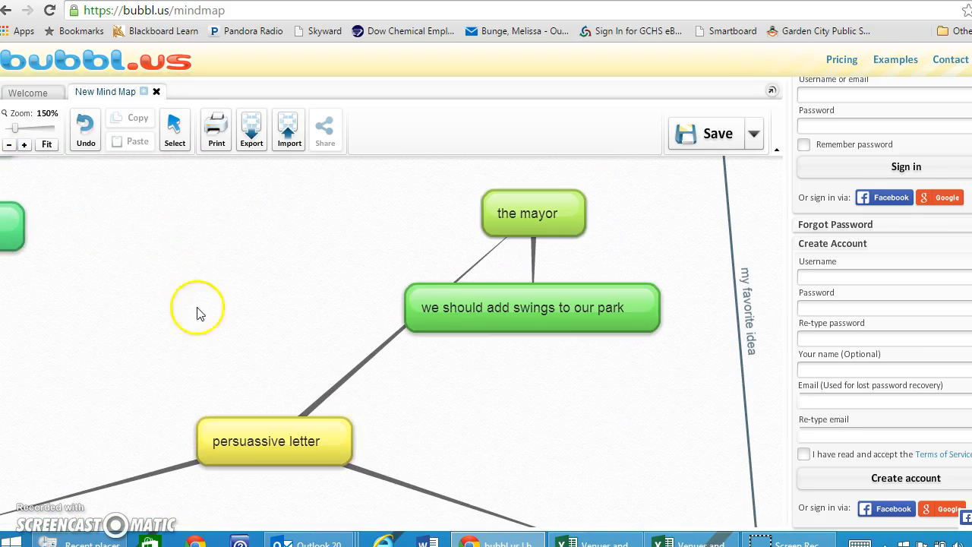
drag(206, 341, 295, 216)
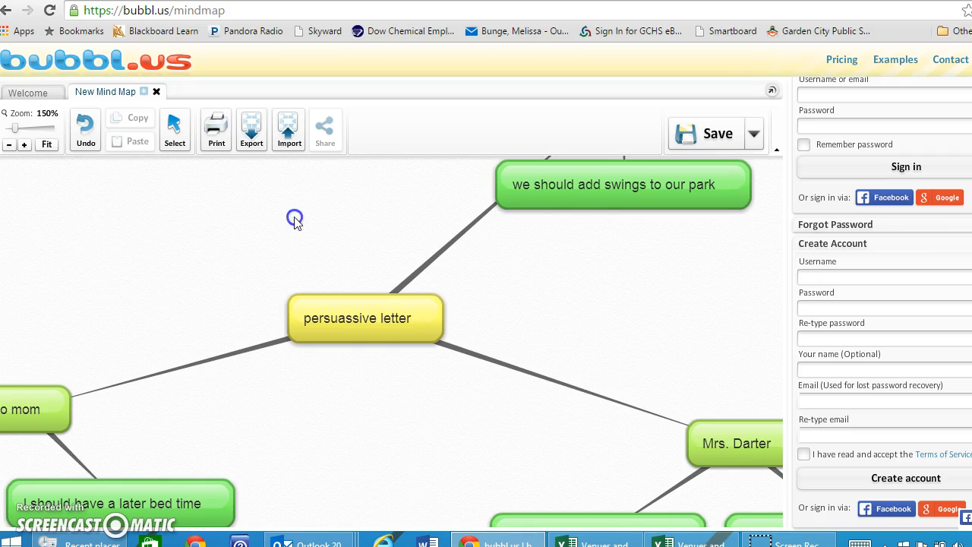
click(219, 288)
drag(219, 288, 499, 217)
mouse_move(193, 421)
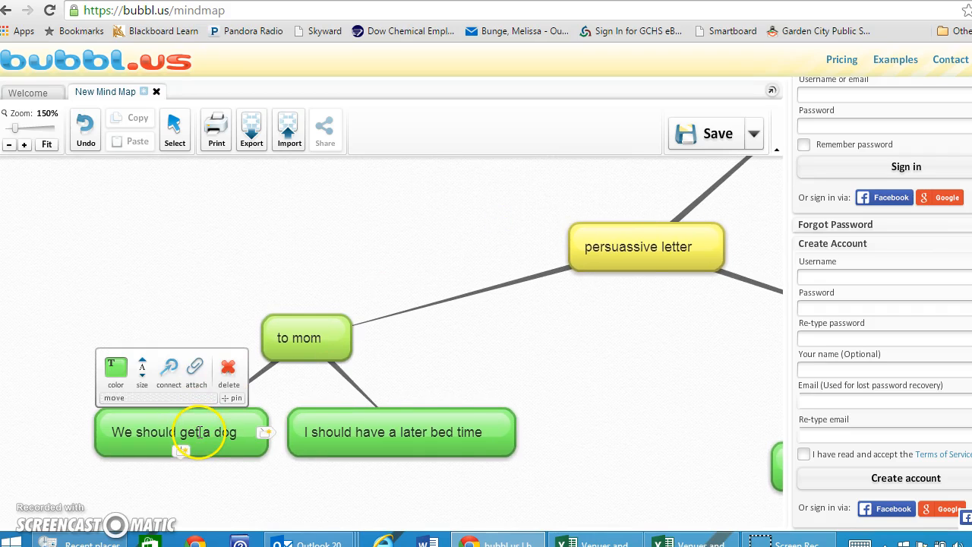
mouse_move(297, 433)
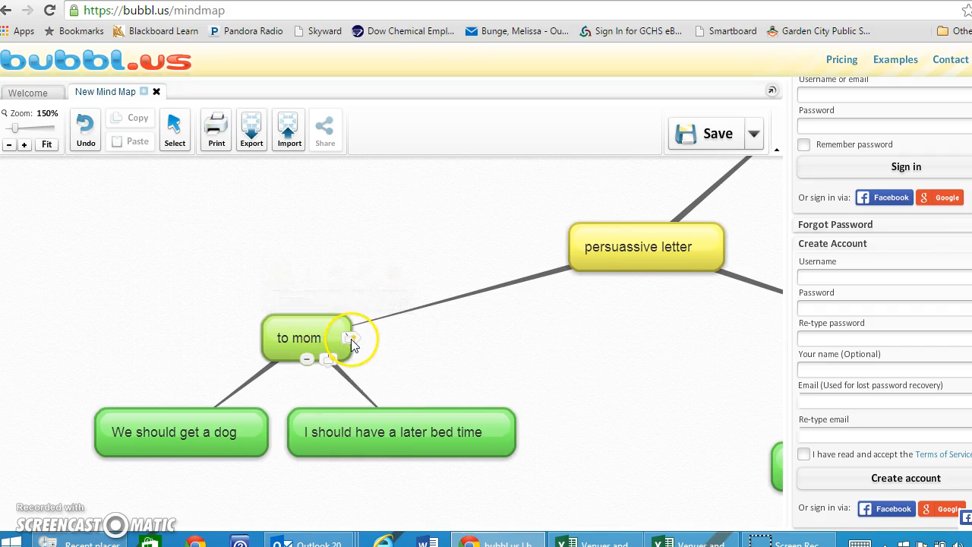
click(352, 339)
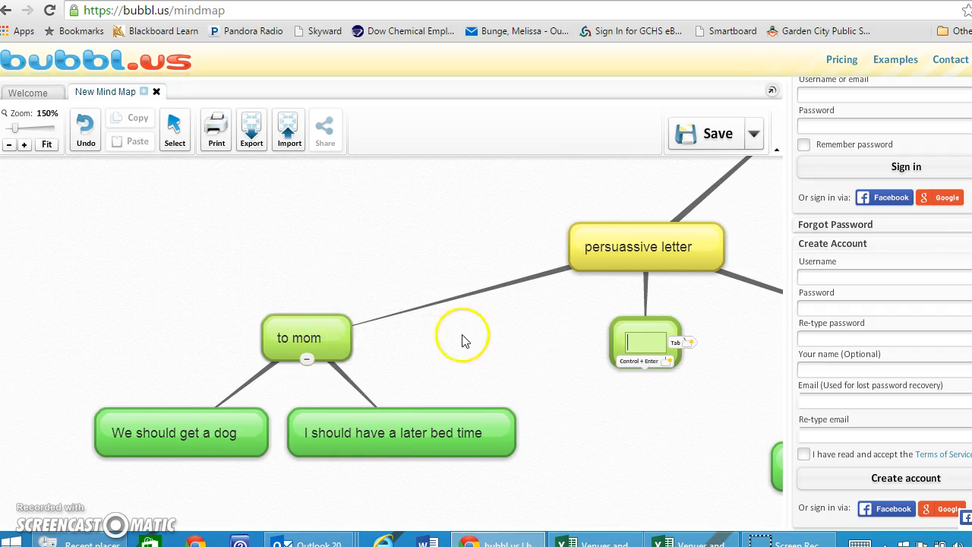
click(721, 370)
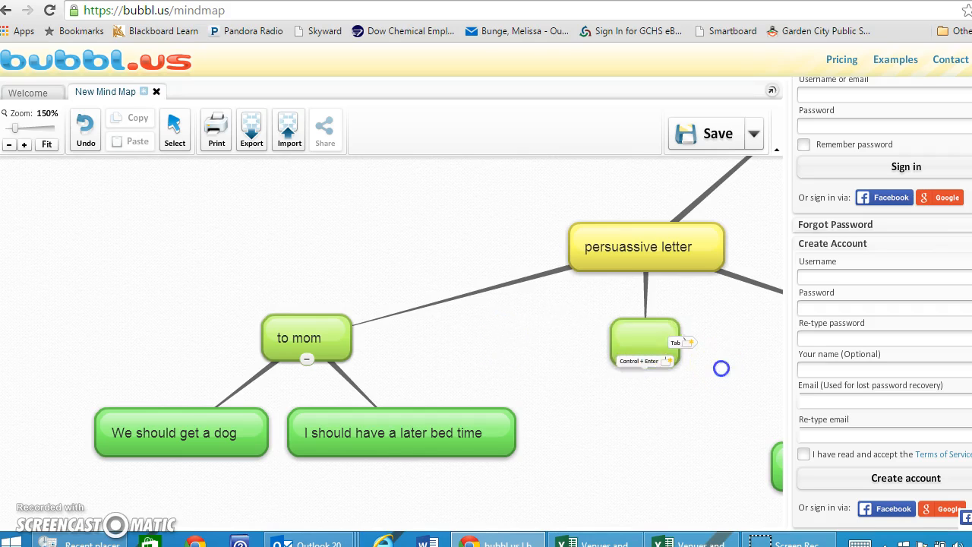
mouse_move(626, 328)
click(744, 280)
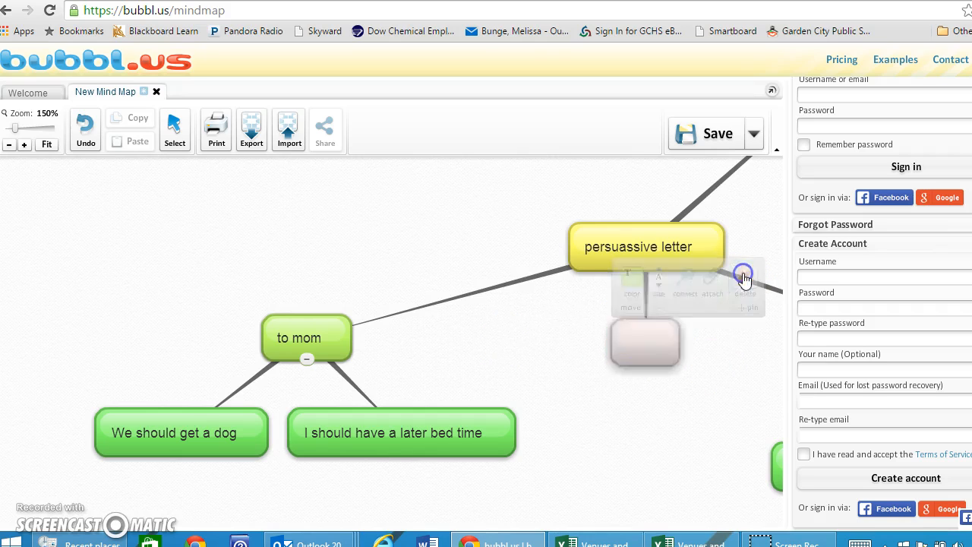
Step: Add a third idea under "to mom" reading "I should be allowed to go to summer camp"
click(513, 430)
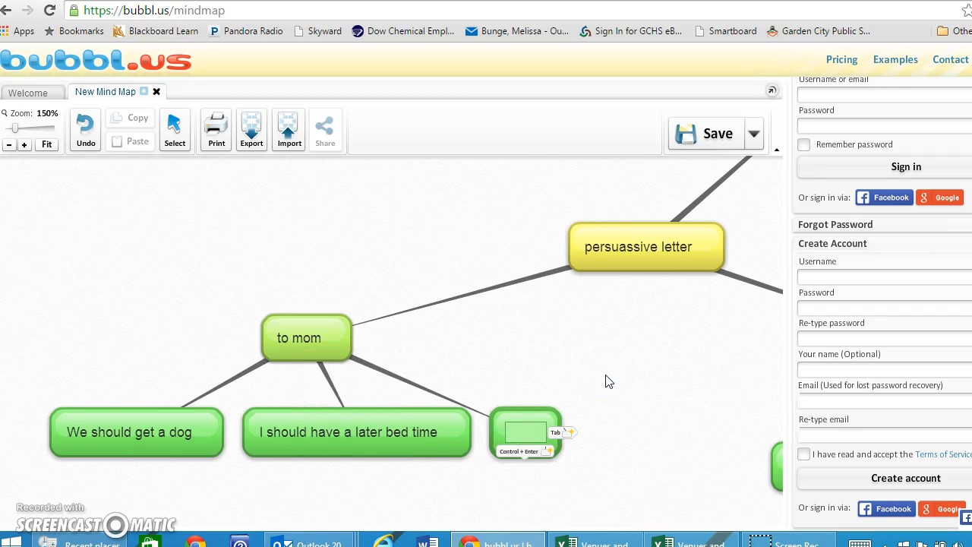
text(ho)
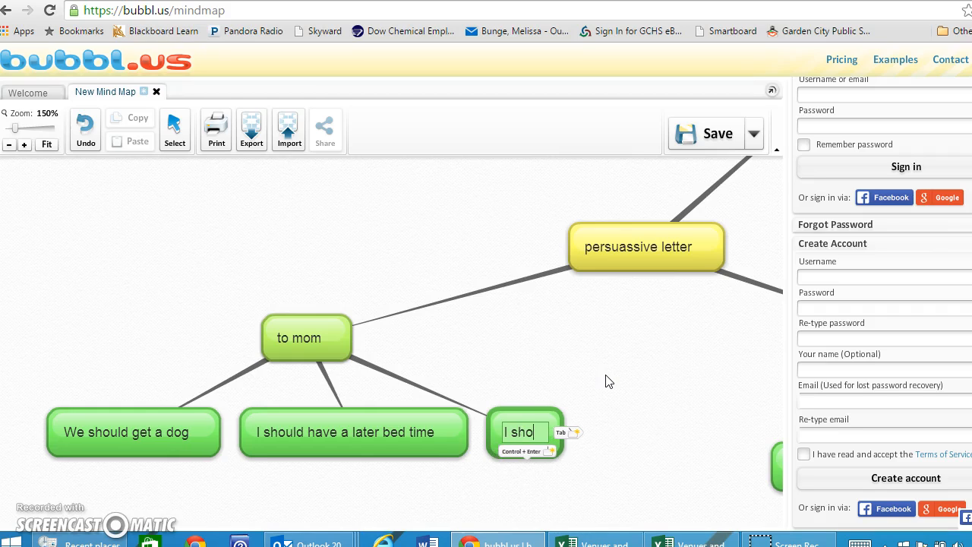
text(uld b)
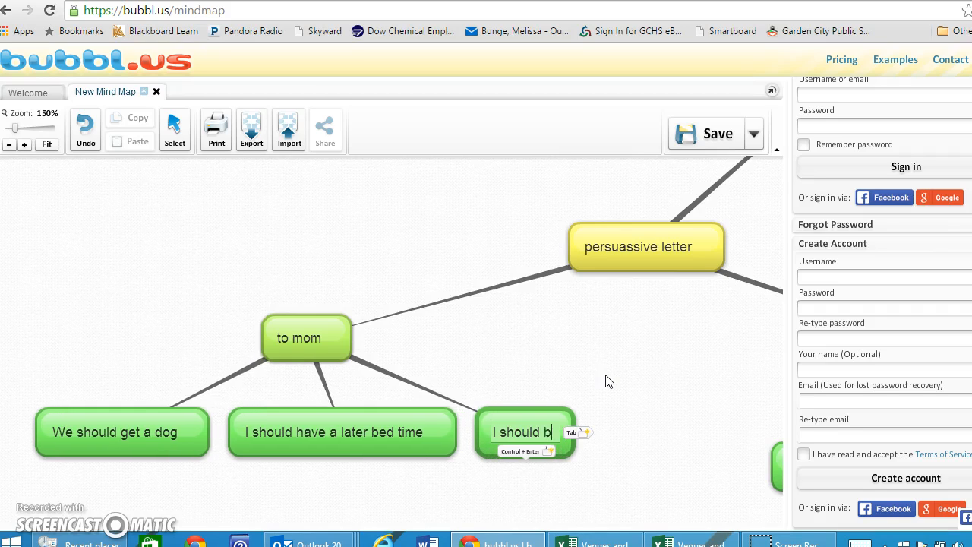
text(e ablo)
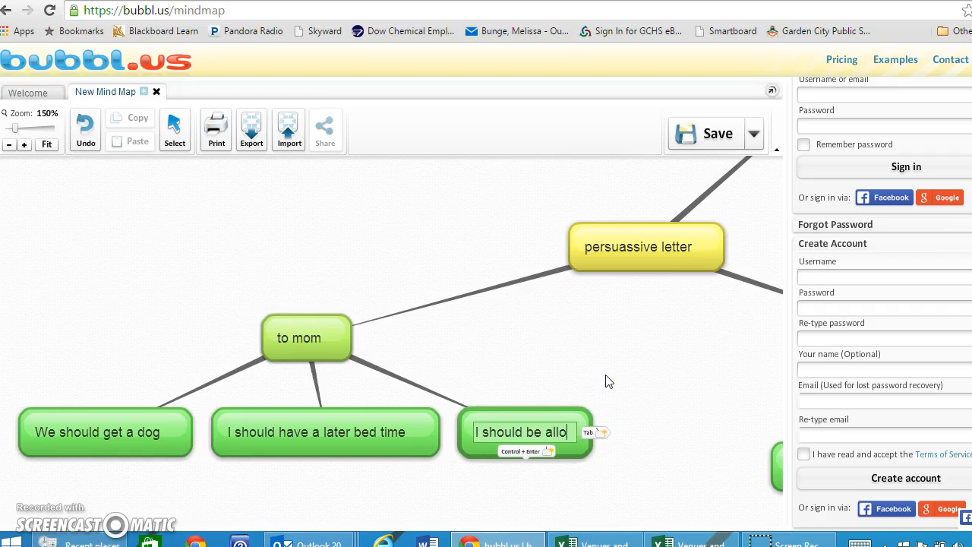
text(wed to g)
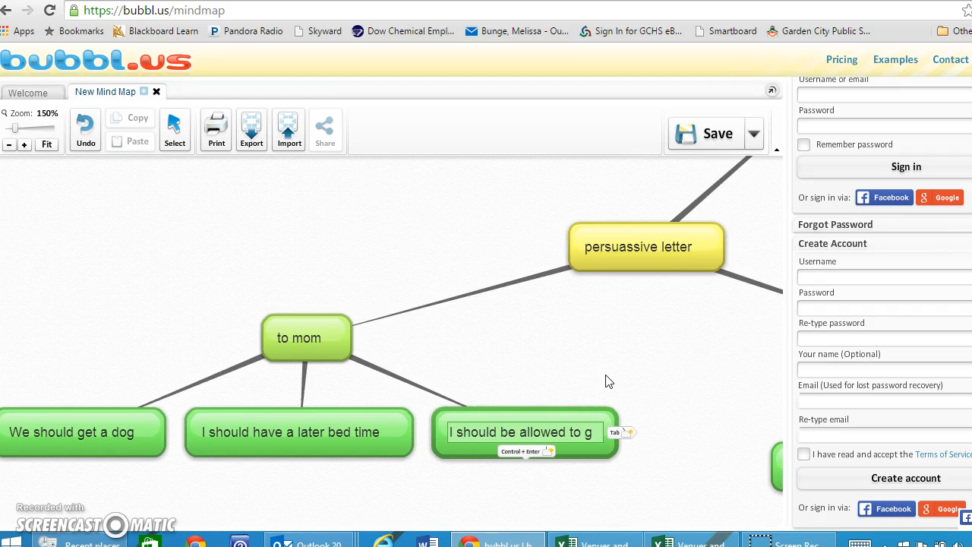
text(o tos)
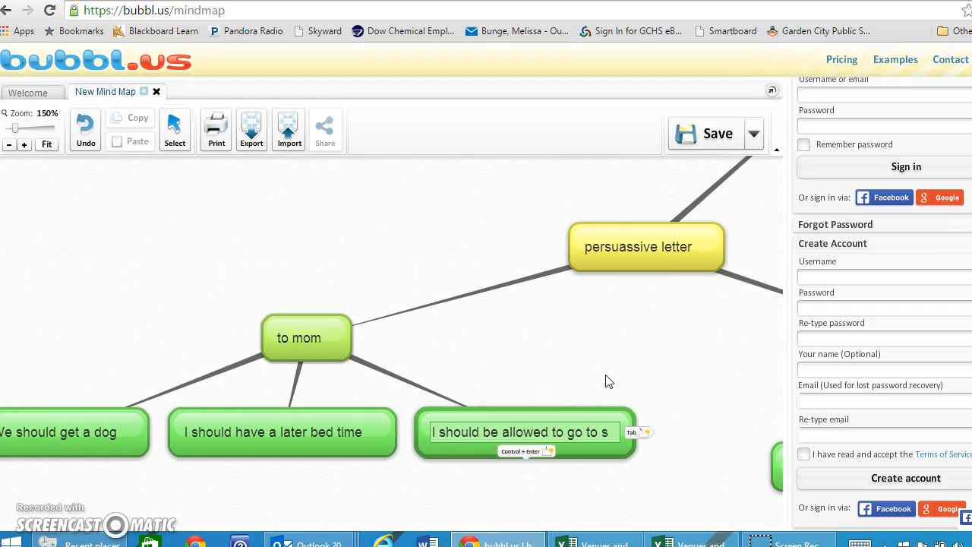
text(ummer camp)
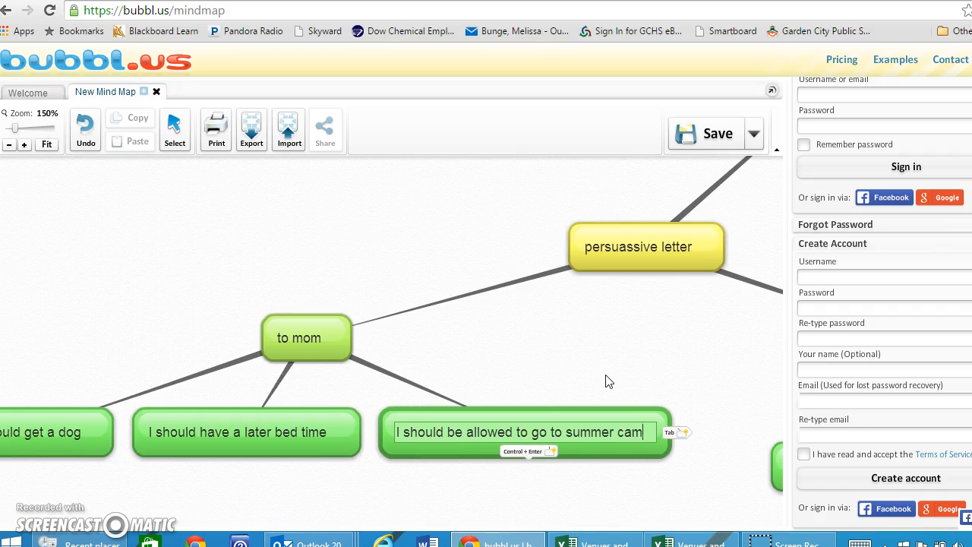
click(579, 360)
Step: Examine the mayor's and the teacher's branches of the persuasive letter map, including their ideas and the "my favorite idea" connection
drag(658, 341, 422, 421)
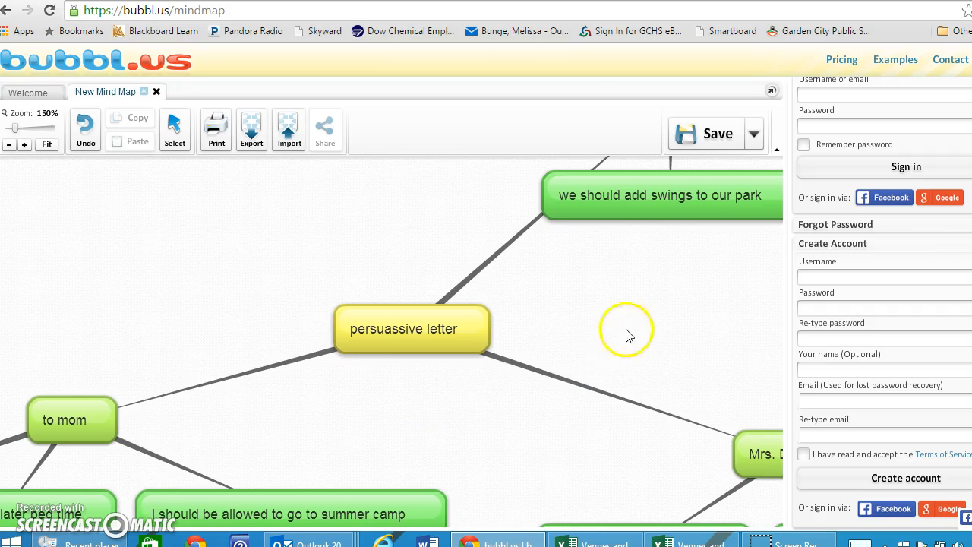
drag(555, 286, 471, 385)
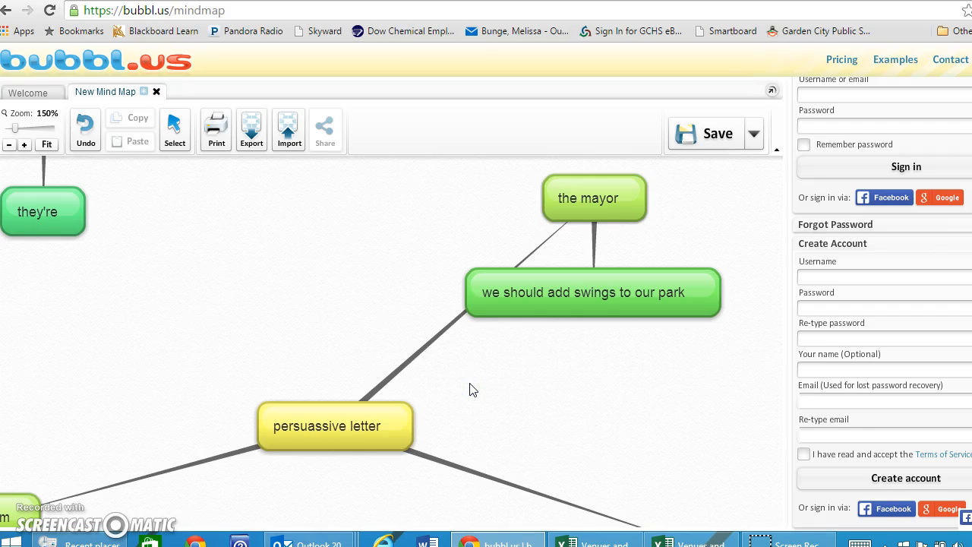
mouse_move(612, 310)
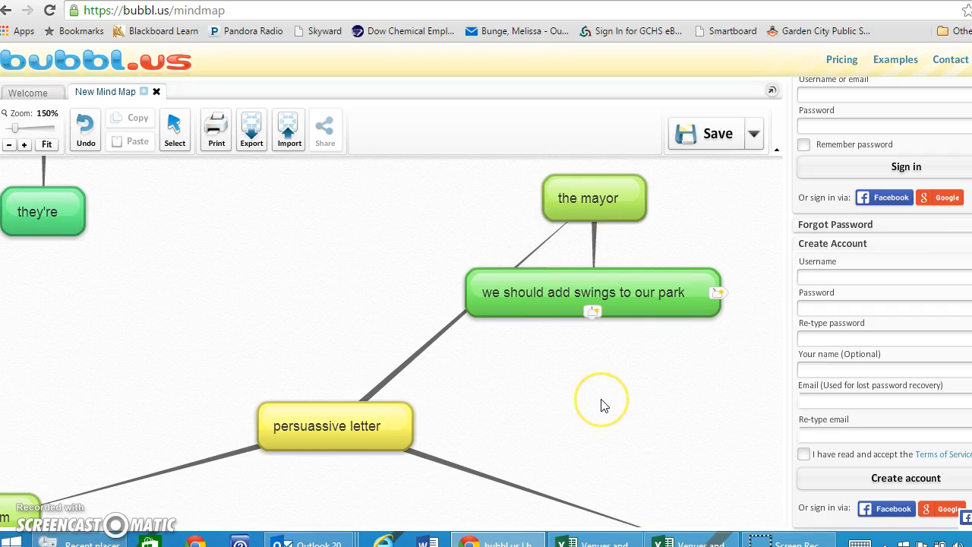
drag(602, 399, 449, 233)
mouse_move(578, 378)
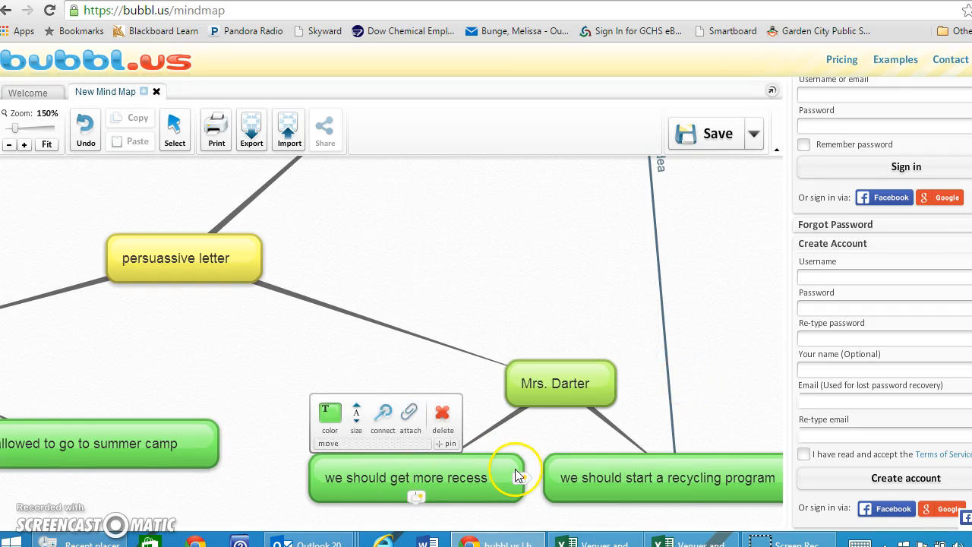
mouse_move(621, 453)
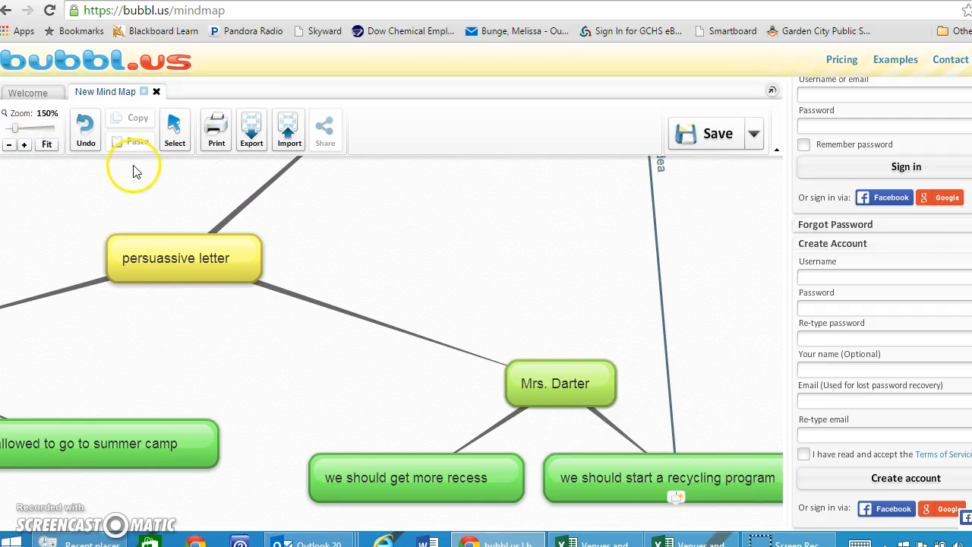
click(9, 146)
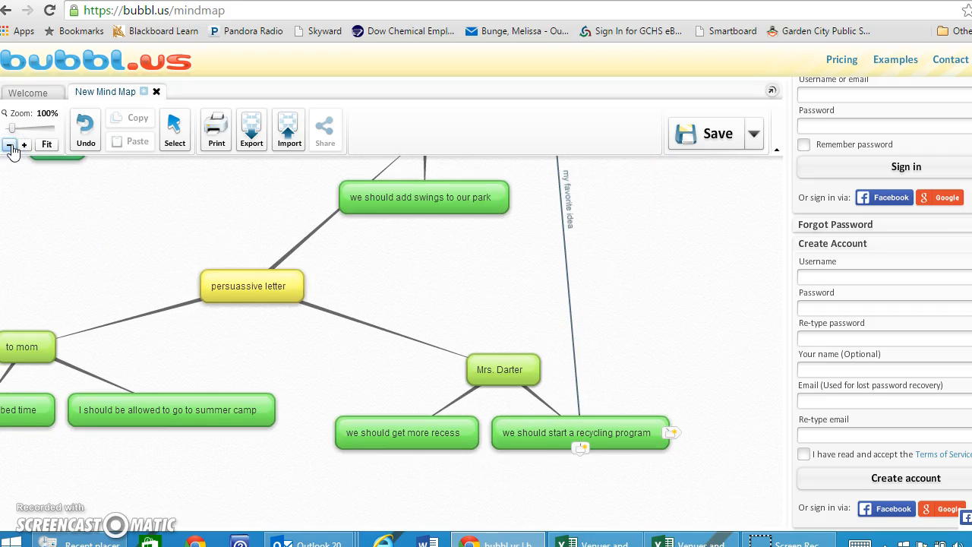
drag(128, 266, 320, 336)
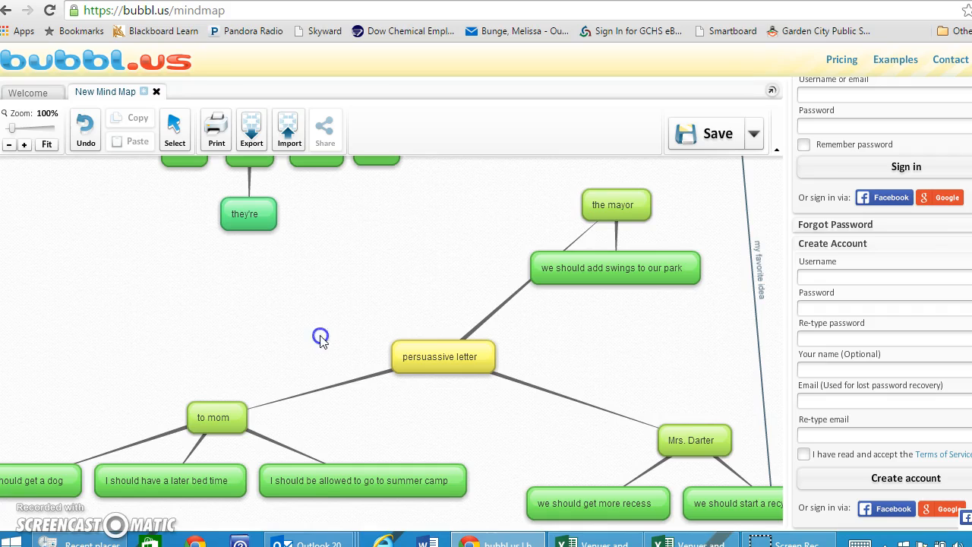
Step: Export the entire mind map as a JPG image and open the downloaded picture
mouse_move(334, 192)
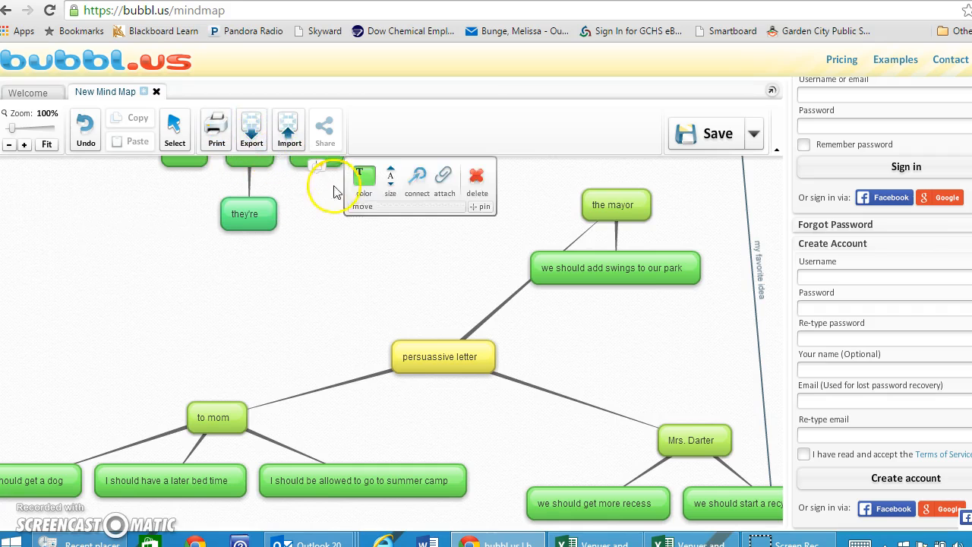
click(257, 136)
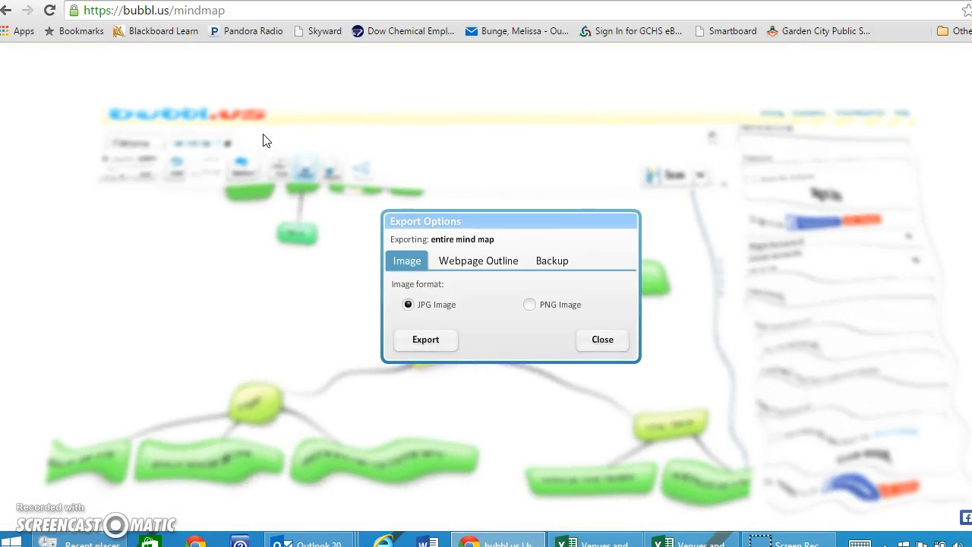
click(428, 341)
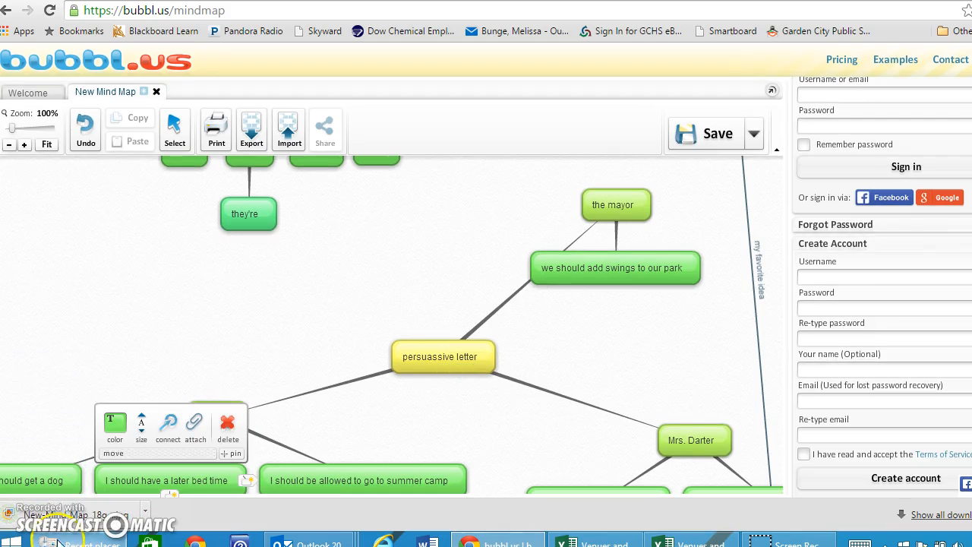
click(92, 516)
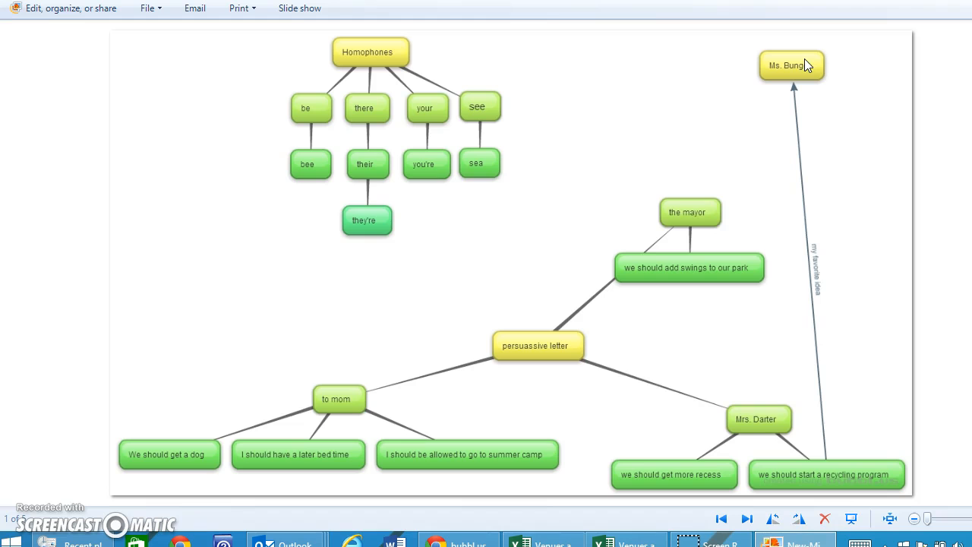
Step: Switch from the exported picture back to the bubbl.us mind map in Chrome
mouse_move(479, 544)
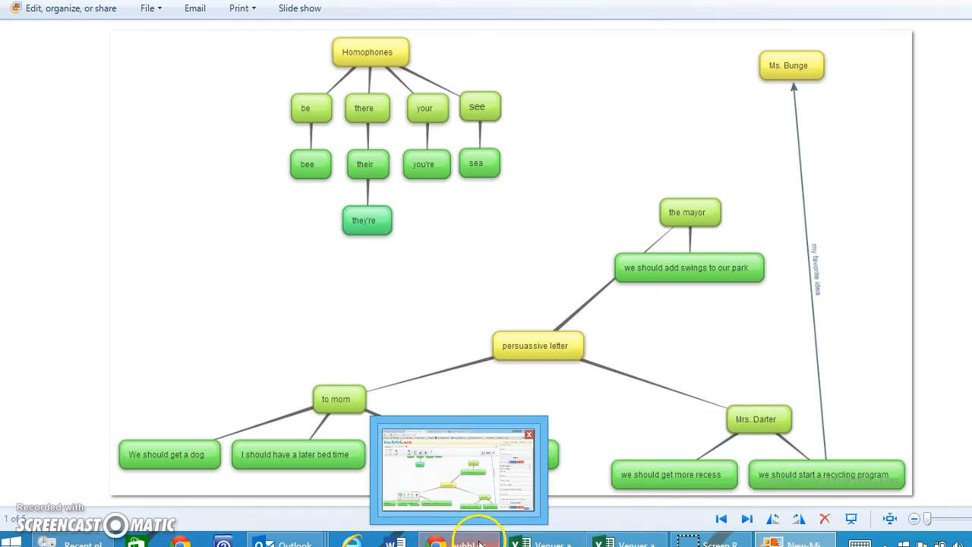
click(458, 452)
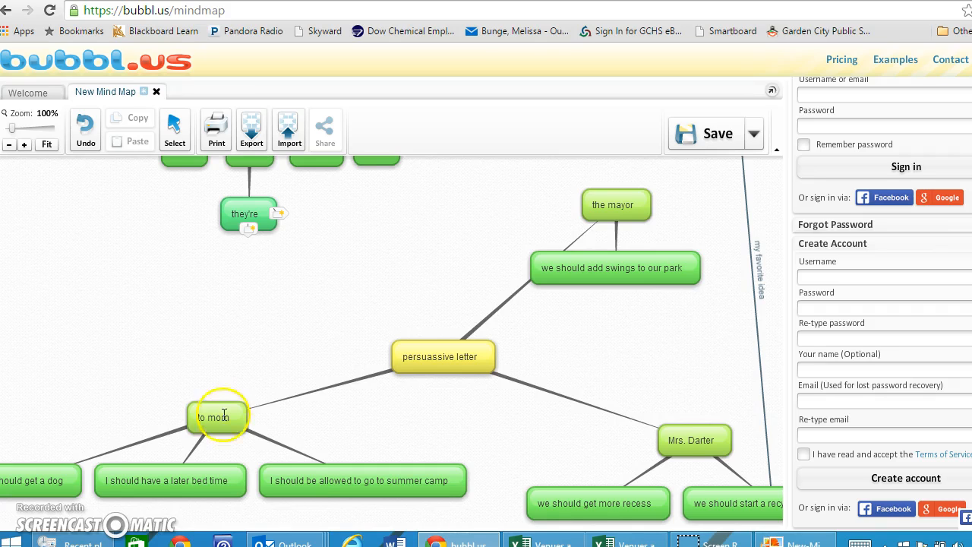
click(479, 420)
drag(479, 420, 475, 401)
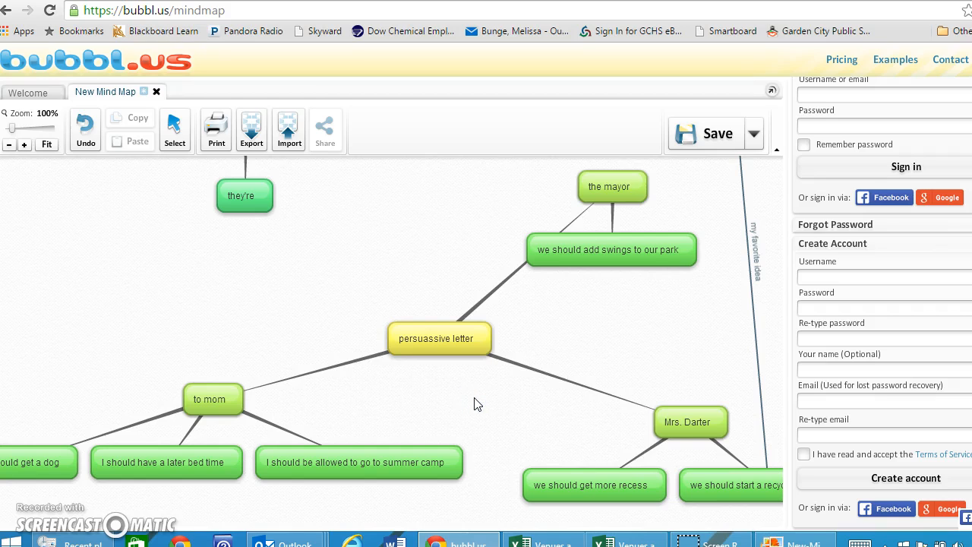
click(440, 345)
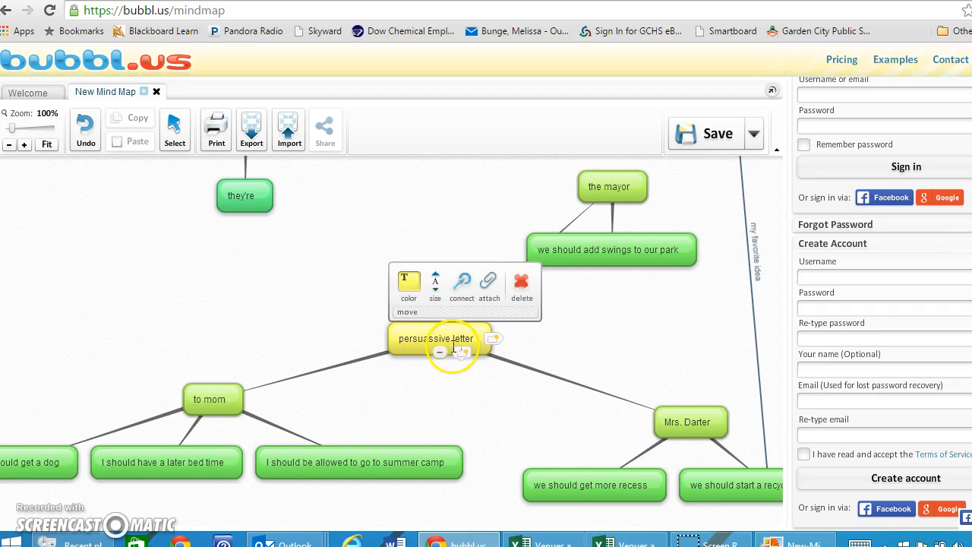
click(233, 397)
click(420, 406)
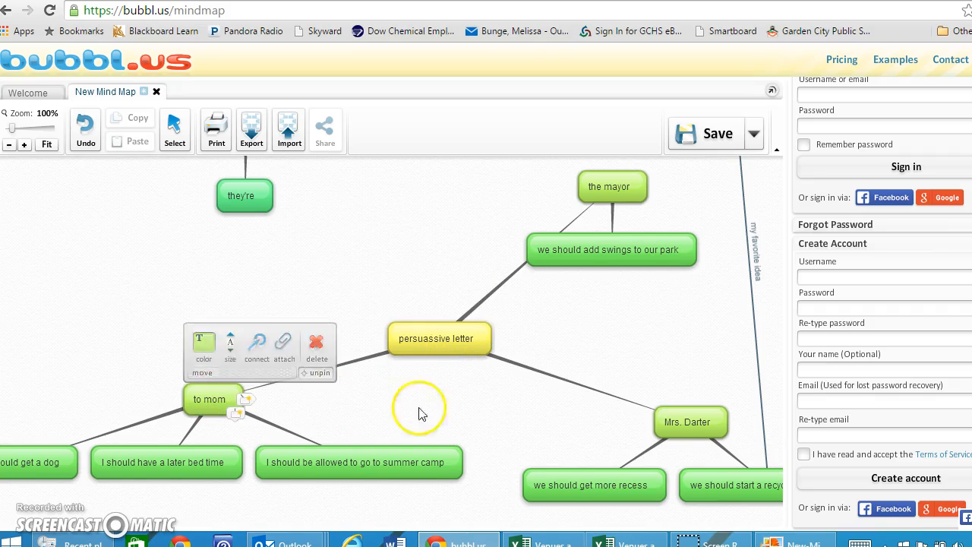
click(445, 348)
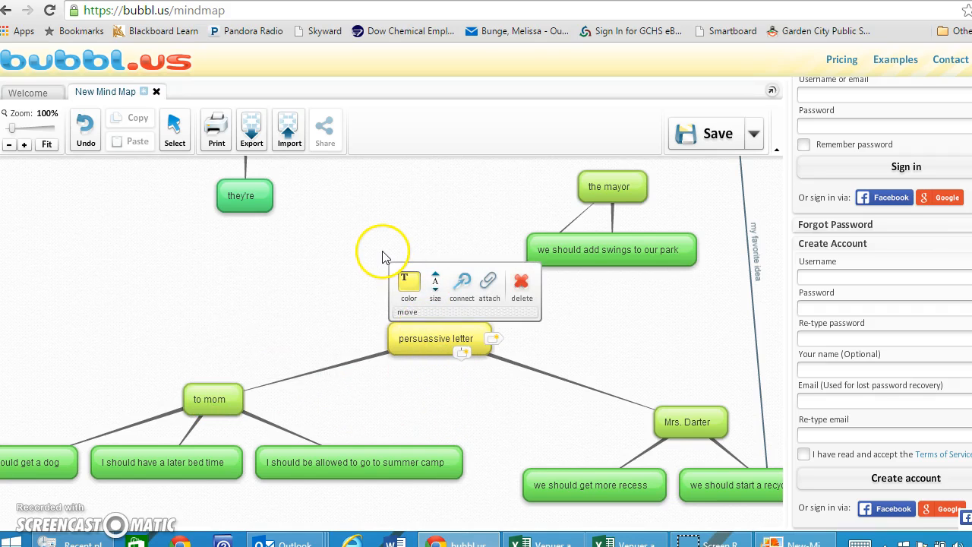
Step: Move the "to mom" branch up so its bubble sits just below and slightly left of "they're"
mouse_move(418, 331)
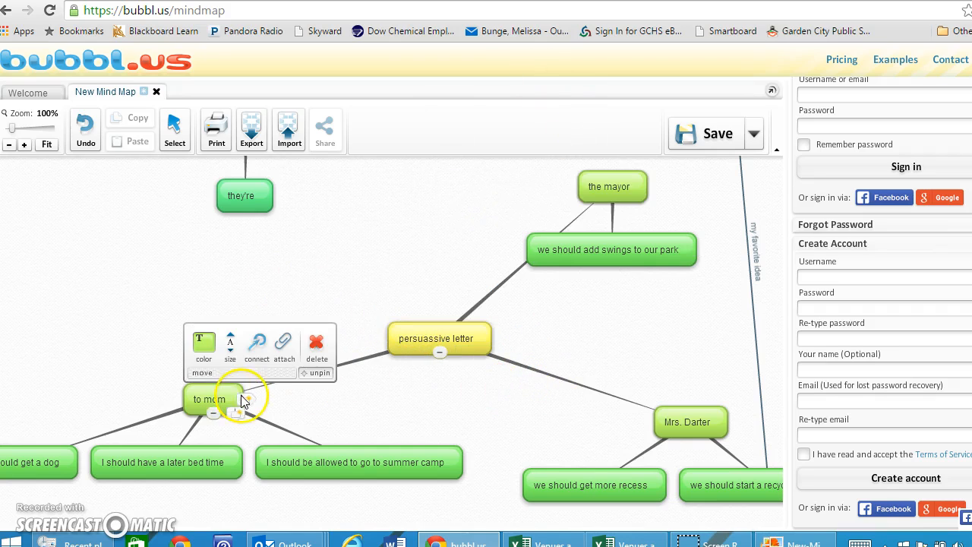
drag(191, 388, 177, 255)
Step: Reduce the text size of the "I should be allowed to go to summer camp" bubble until it is tiny
mouse_move(304, 325)
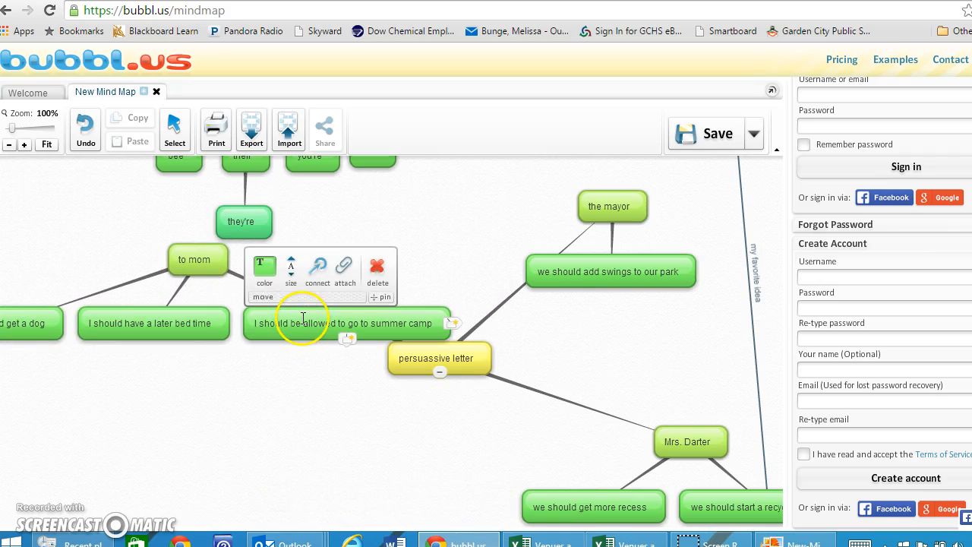
click(293, 277)
click(292, 276)
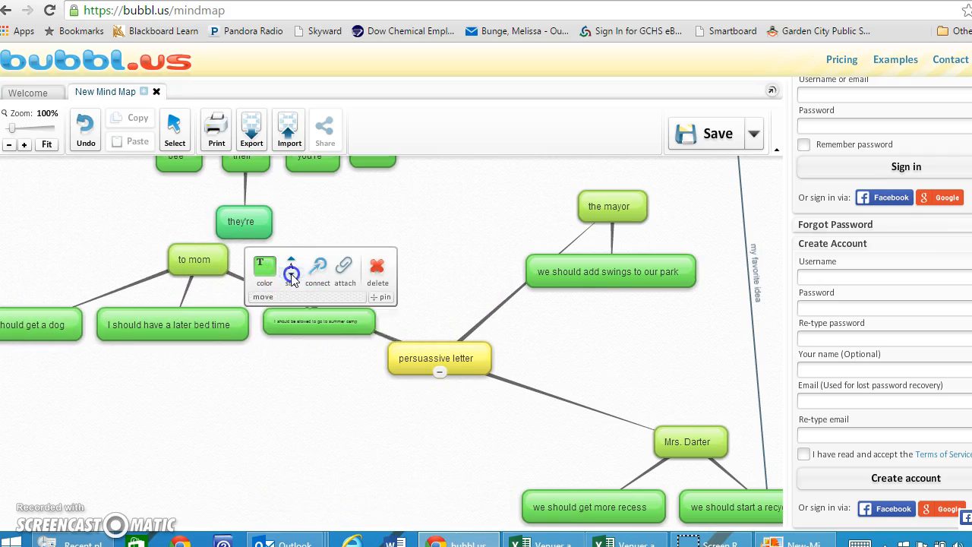
click(292, 277)
click(284, 400)
Step: Move the "to mom" branch to the right so its bubble sits below and to the right of "they're"
mouse_move(220, 273)
drag(204, 262, 308, 243)
click(308, 242)
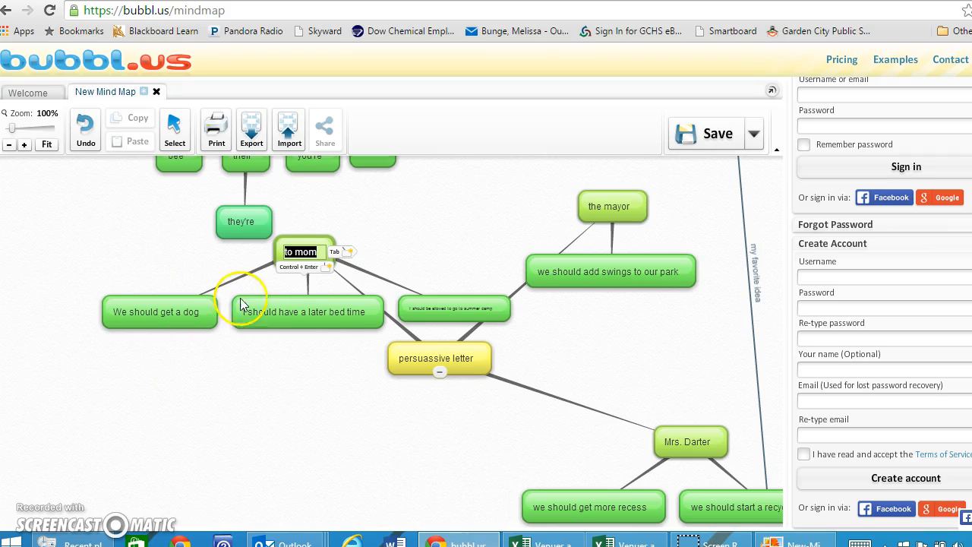
drag(317, 435, 310, 546)
drag(462, 326, 474, 350)
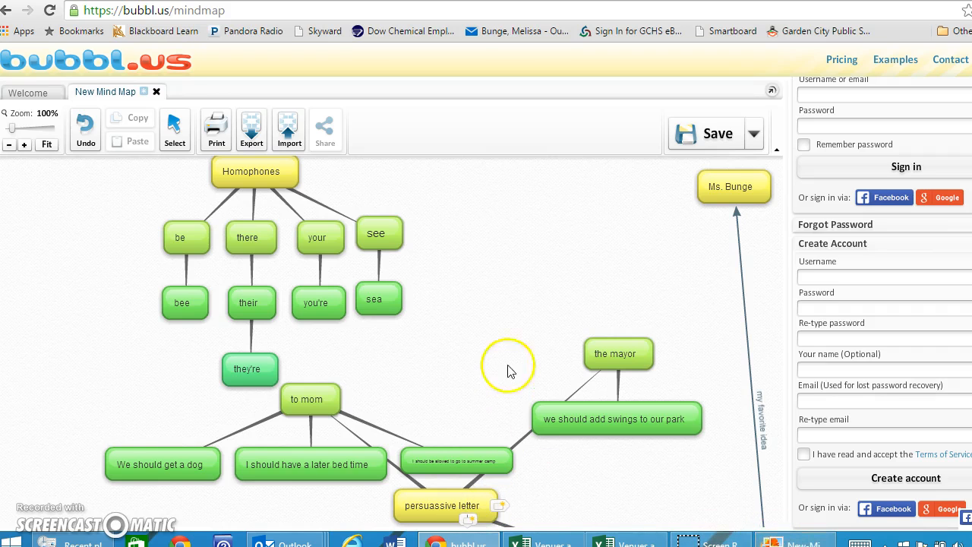
drag(512, 326, 536, 188)
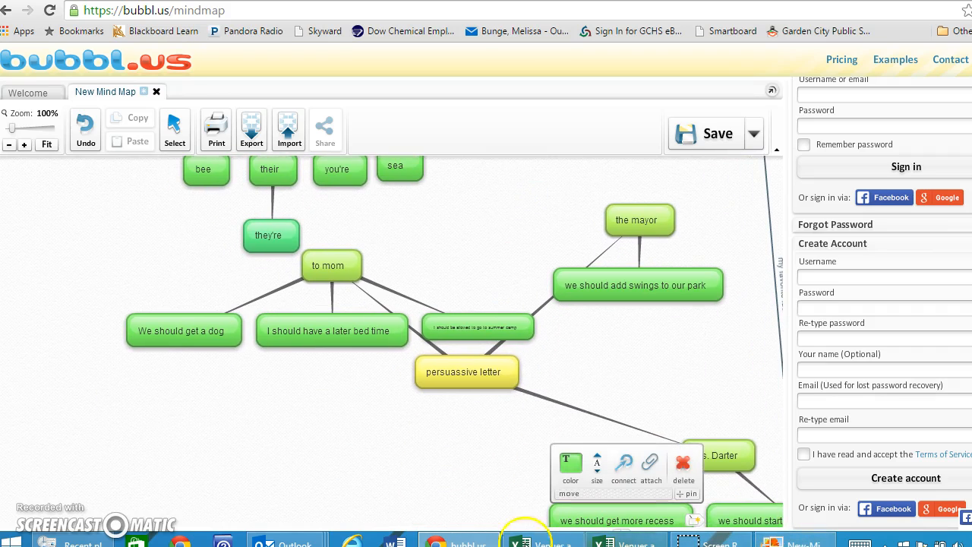
mouse_move(451, 546)
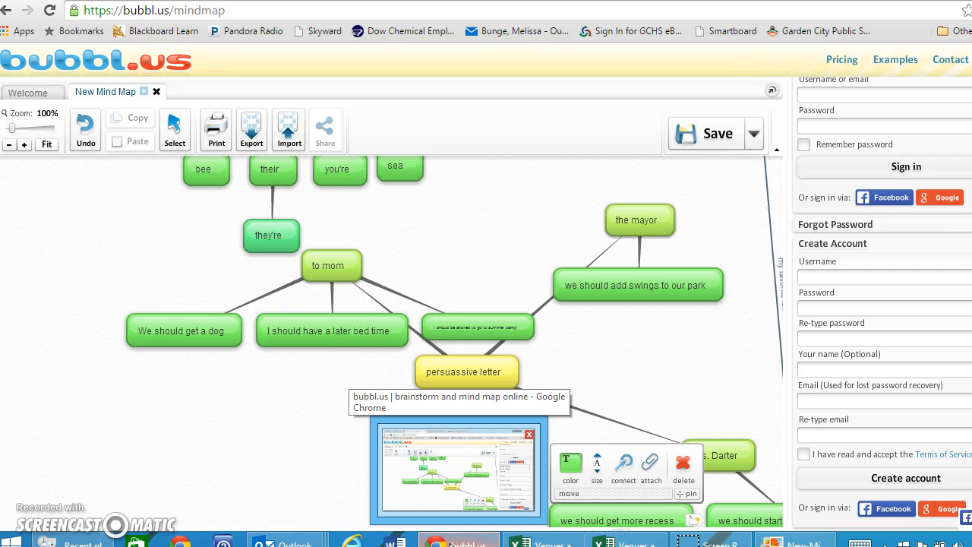